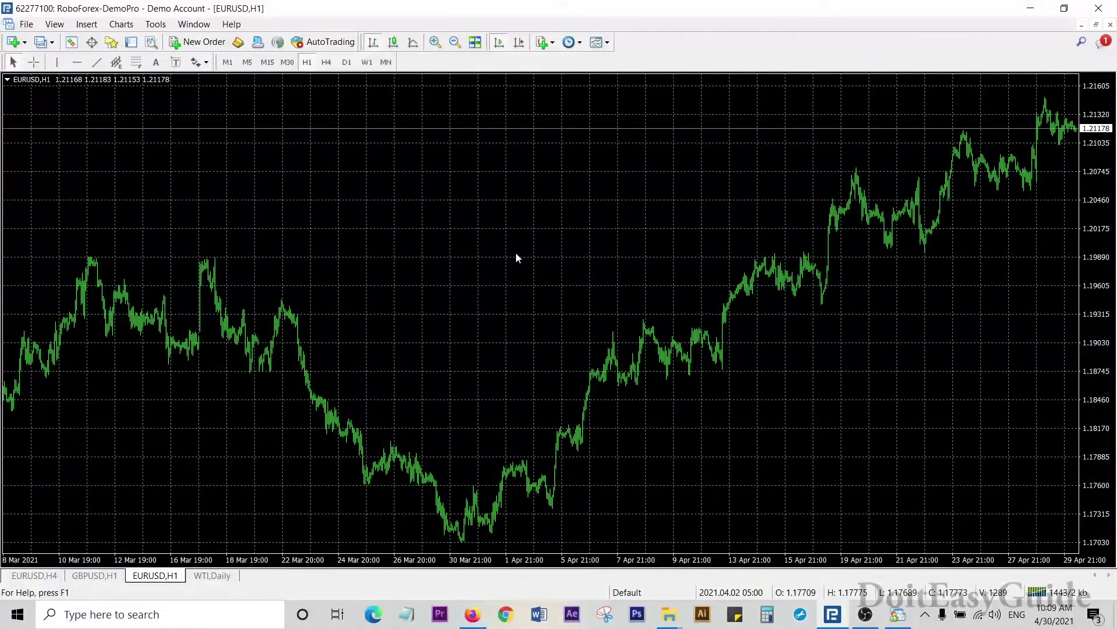
# - Show the Market Watch list beside the EURUSD chart and bring up its list options
pyautogui.moveTo(515, 257); pyautogui.dragTo(573, 266)
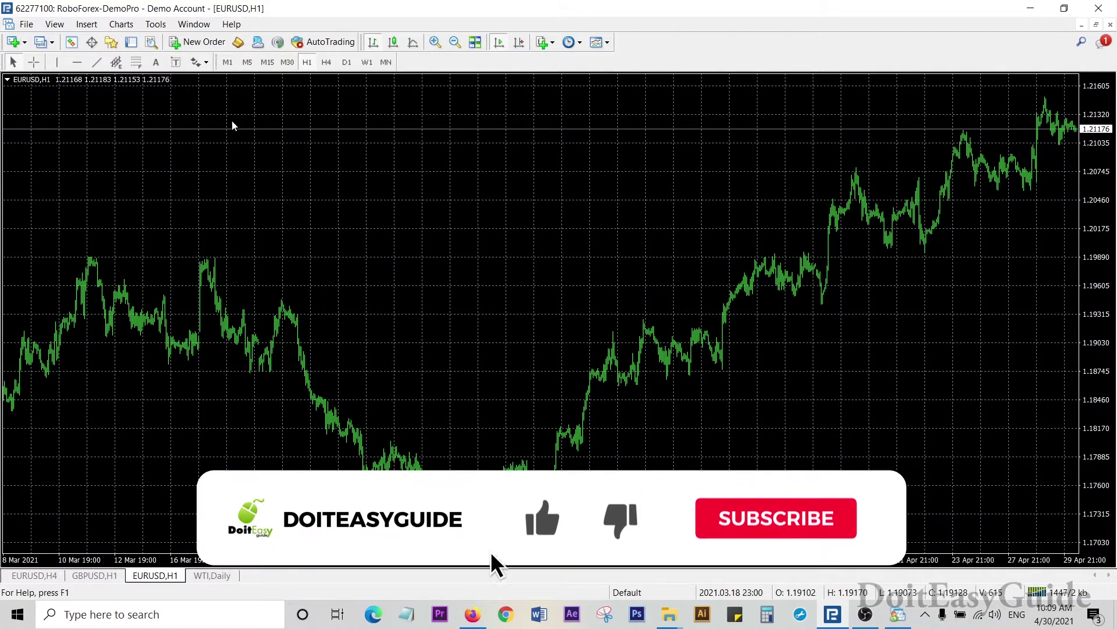
pyautogui.click(70, 42)
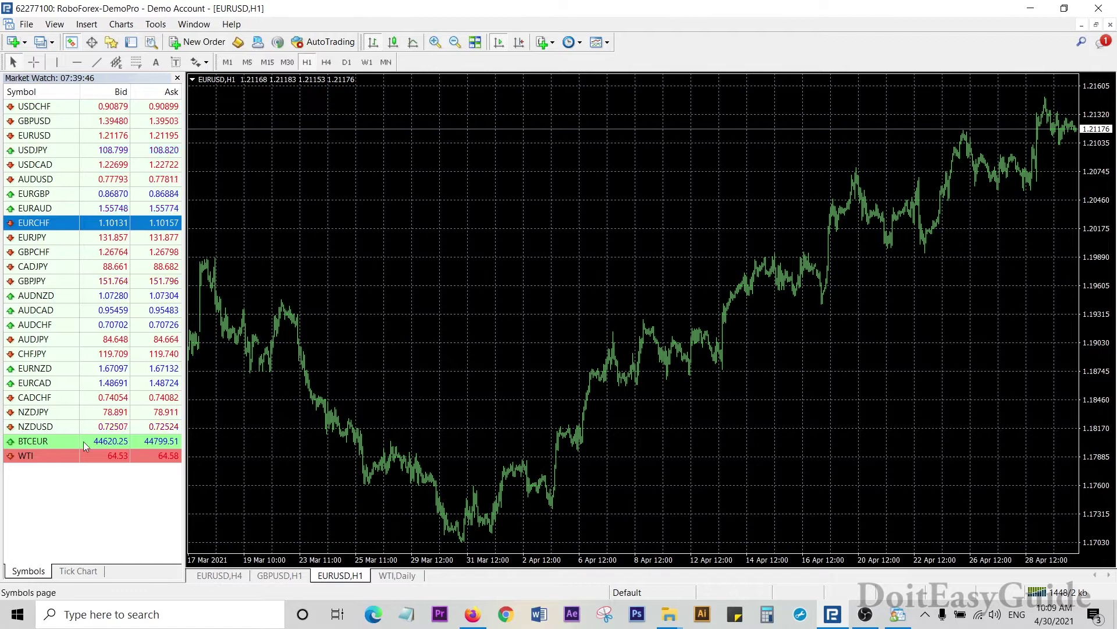
pyautogui.rightClick(29, 197)
pyautogui.rightClick(54, 529)
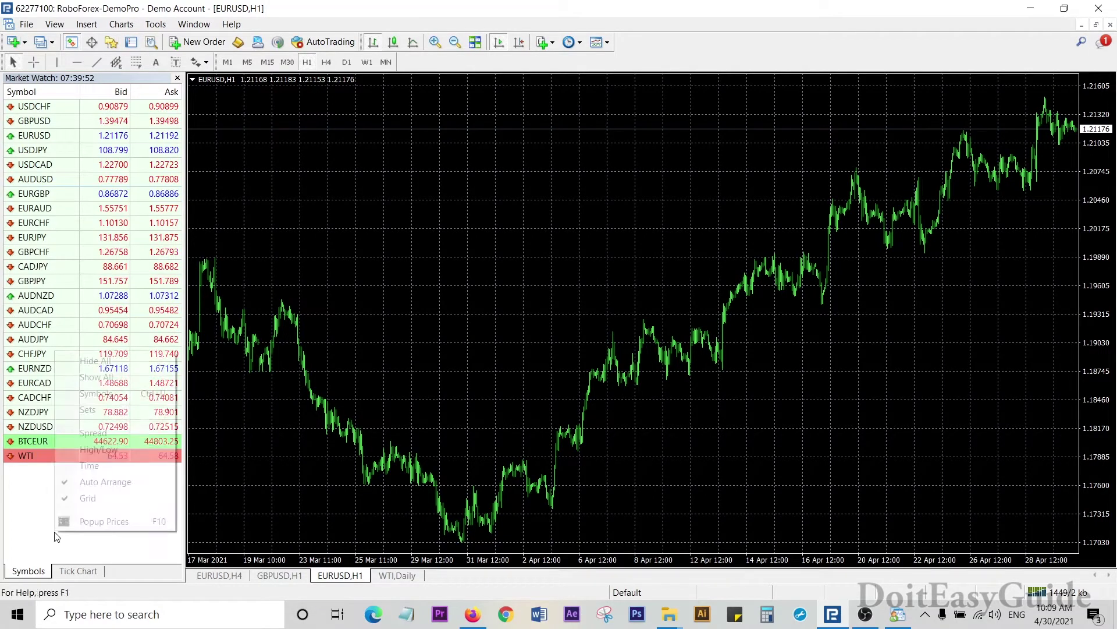
pyautogui.rightClick(39, 477)
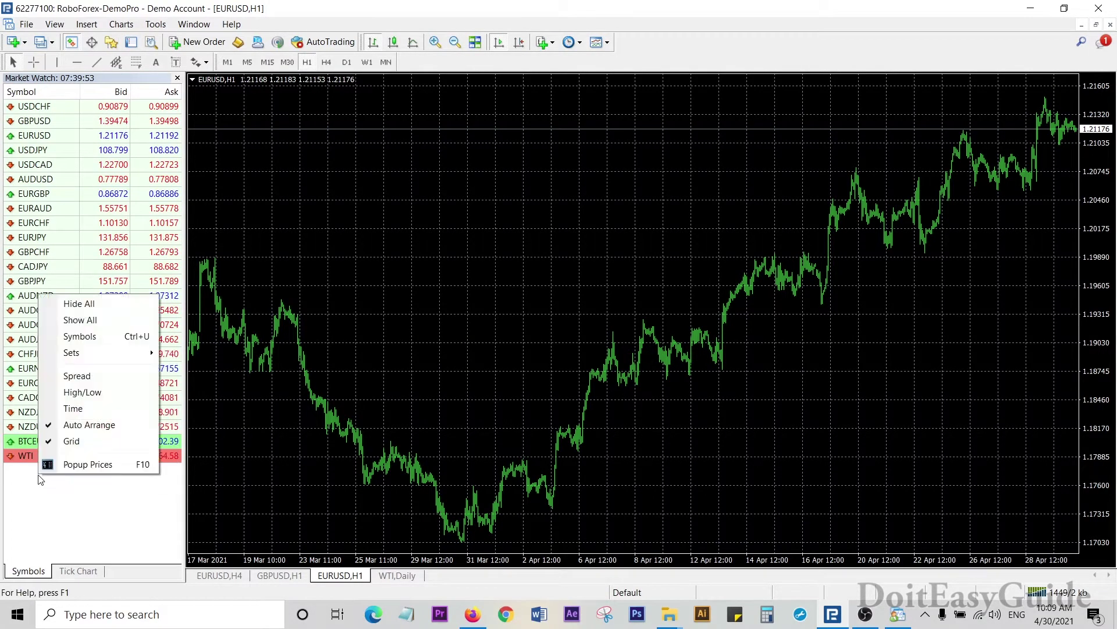
# - Open the Symbols catalogue, move it left, and expand the CryptoCurrency group
pyautogui.click(110, 337)
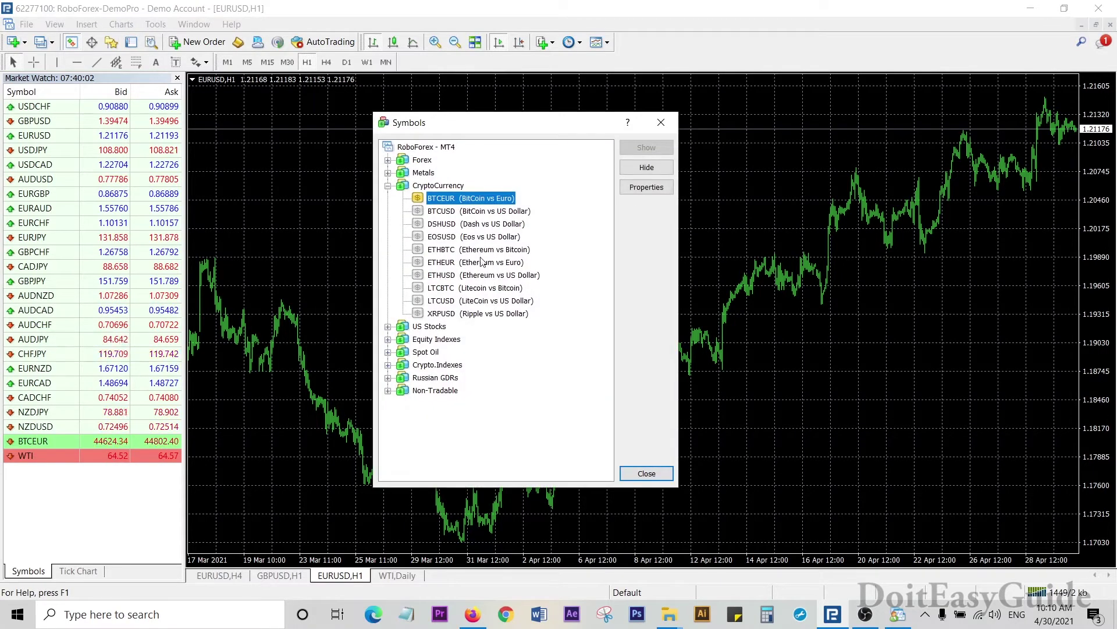
pyautogui.moveTo(473, 123); pyautogui.dragTo(400, 127)
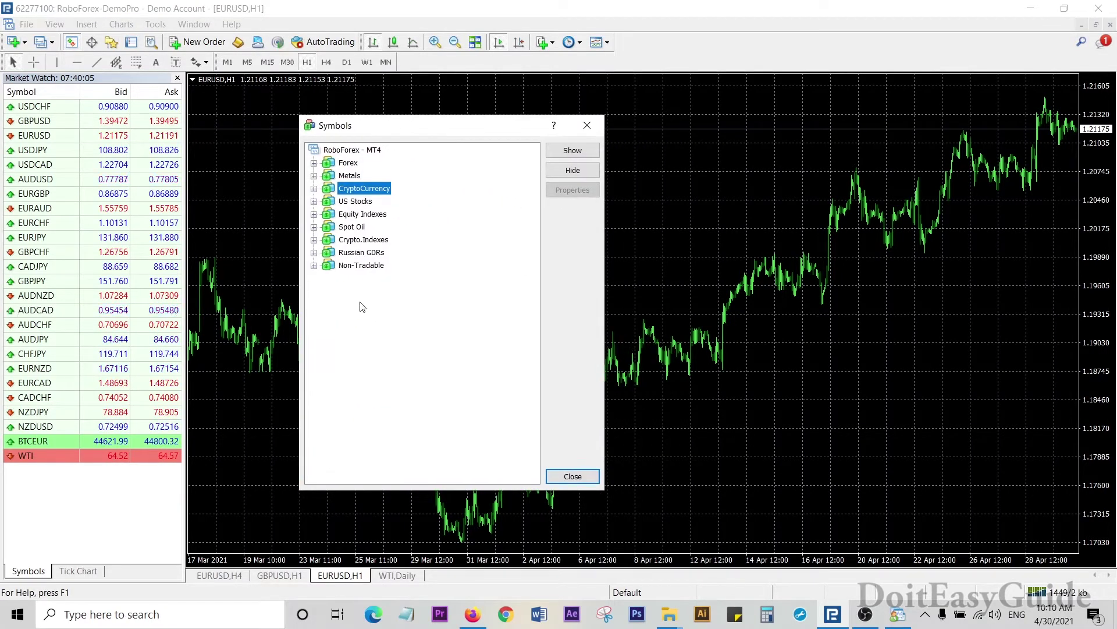
pyautogui.click(362, 266)
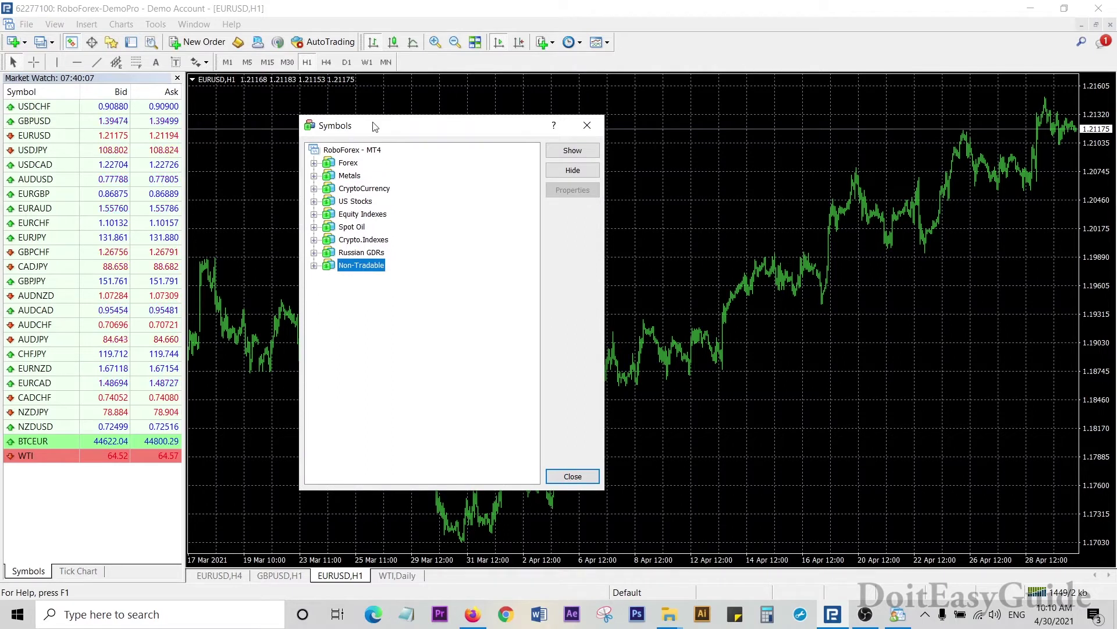
pyautogui.click(349, 164)
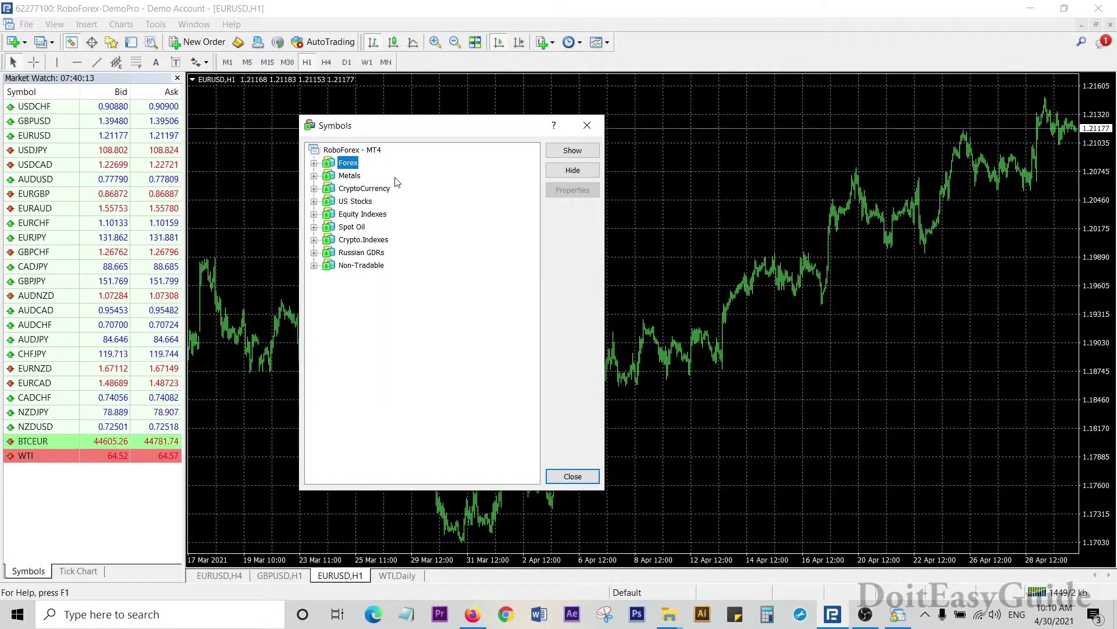
pyautogui.click(369, 190)
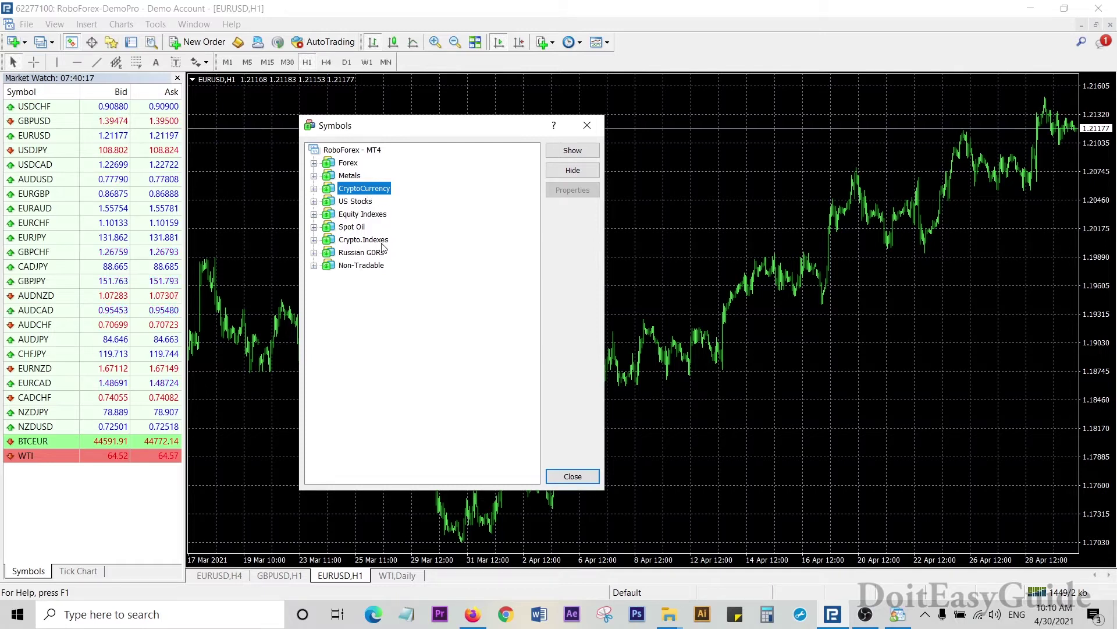
pyautogui.click(386, 243)
pyautogui.click(373, 192)
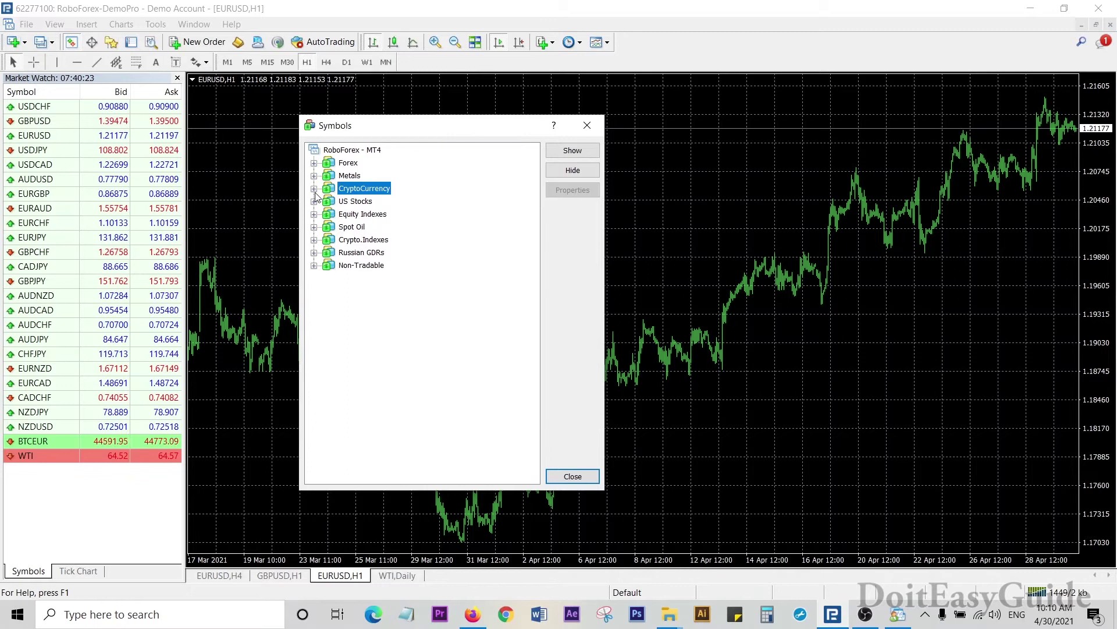
pyautogui.click(313, 189)
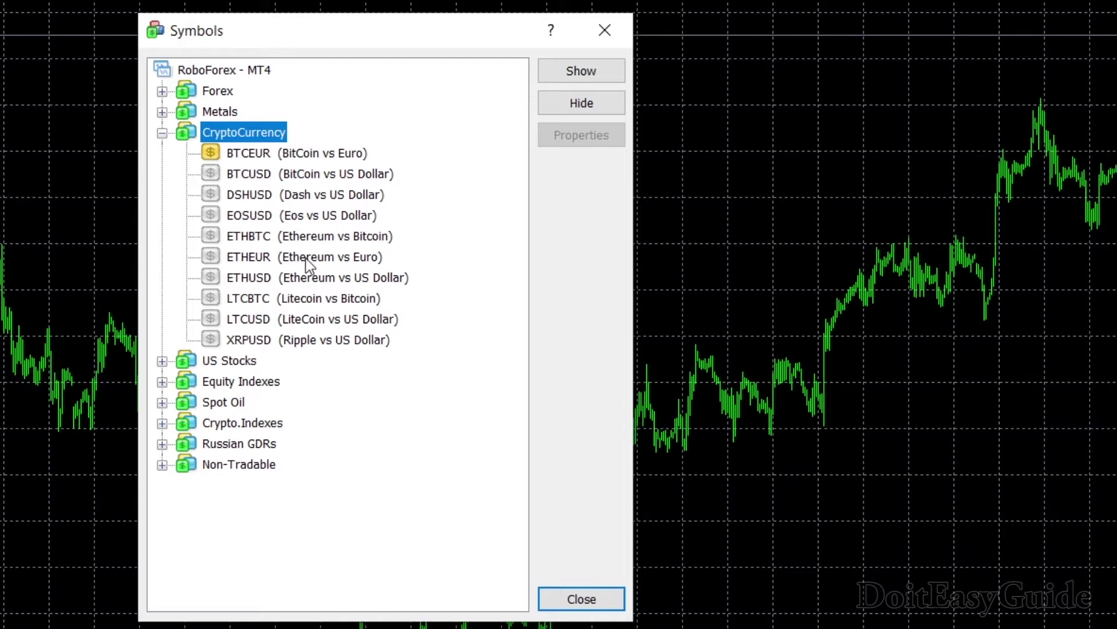
# - Select BTCUSD under CryptoCurrency, show it in Market Watch, and close the Symbols window
pyautogui.moveTo(247, 27); pyautogui.dragTo(218, 31)
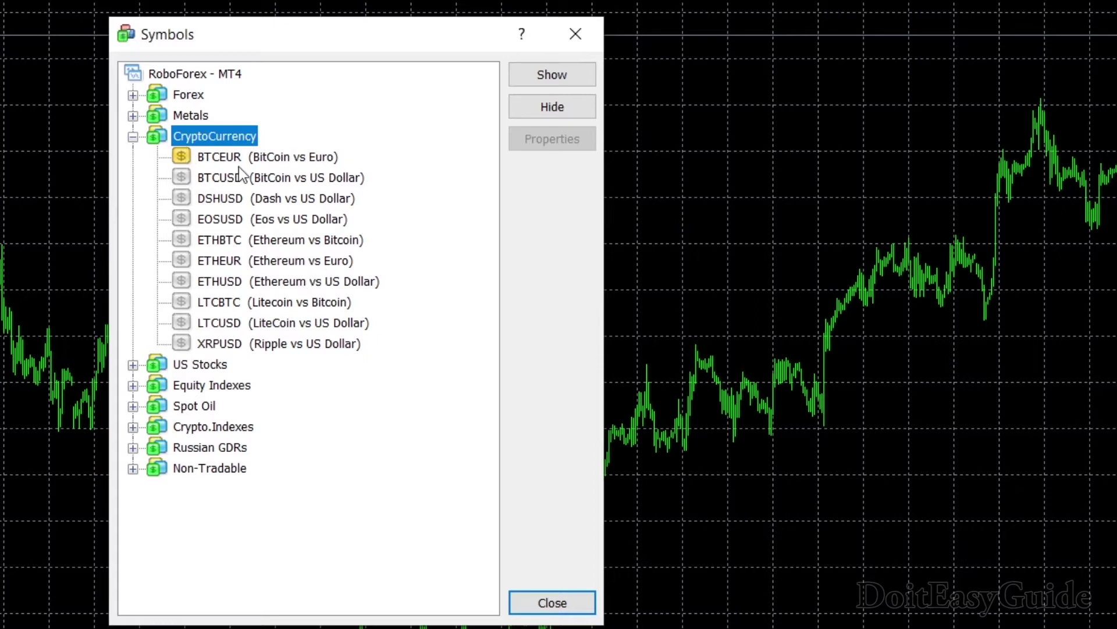
pyautogui.click(306, 182)
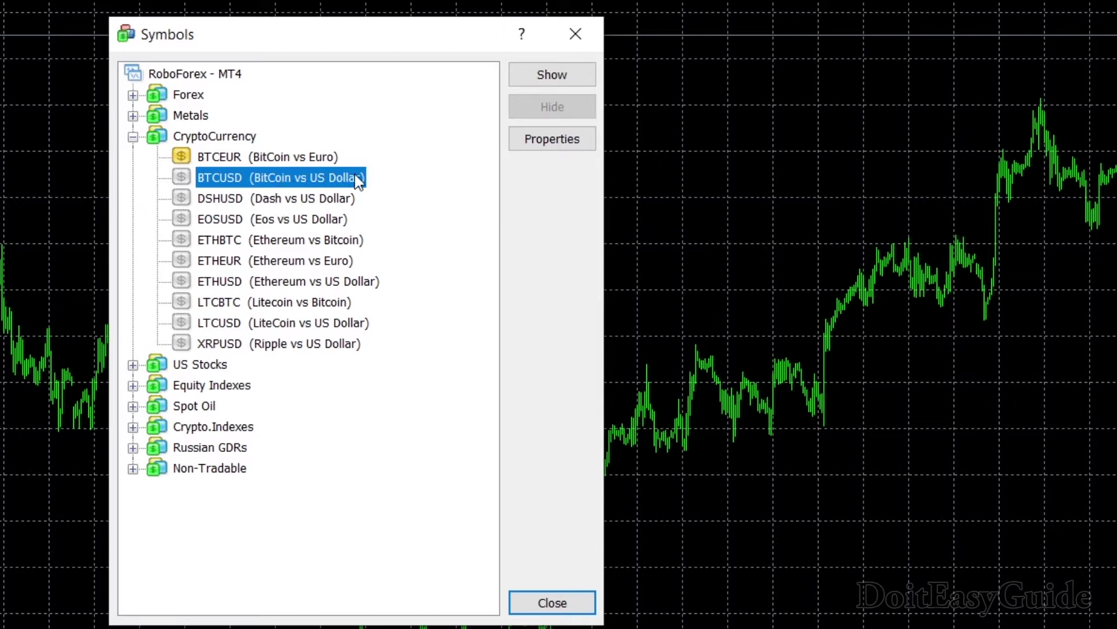
pyautogui.click(326, 198)
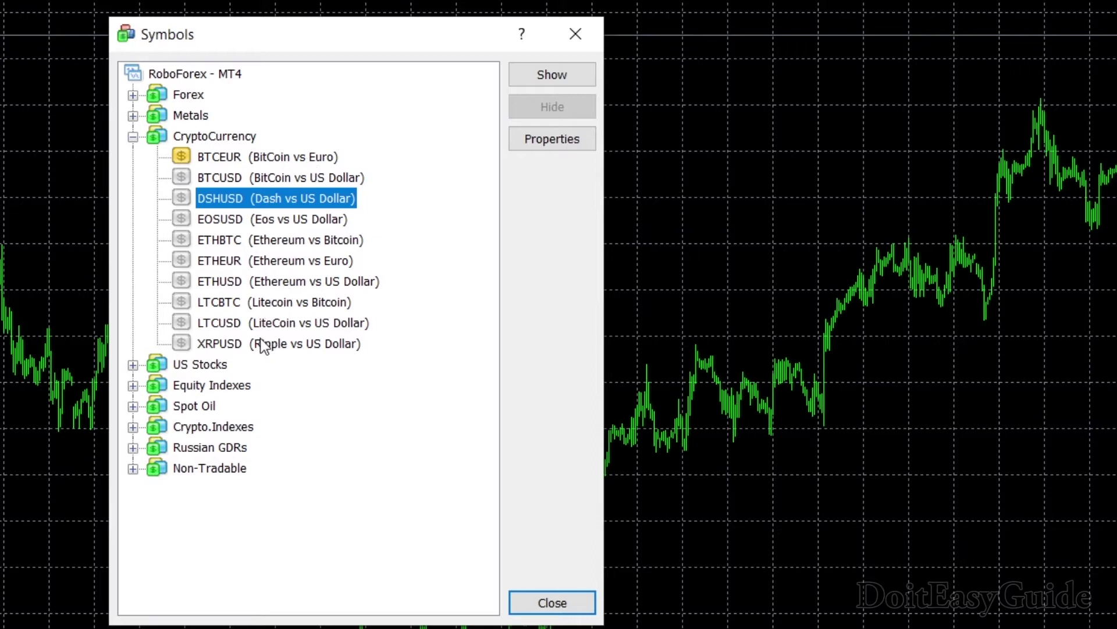
pyautogui.click(232, 179)
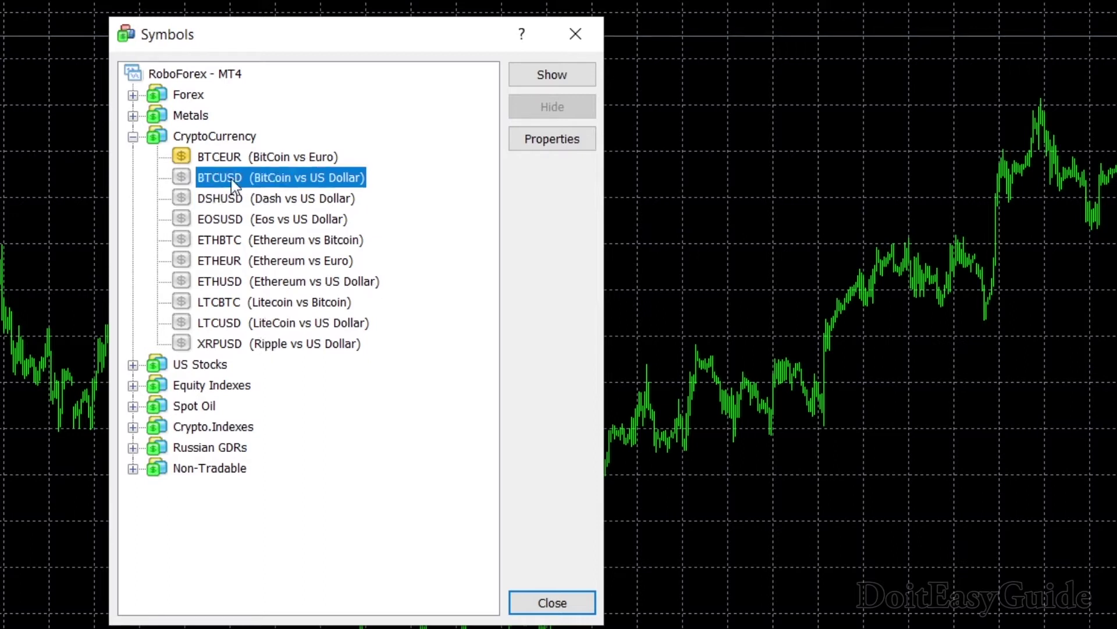
pyautogui.click(554, 75)
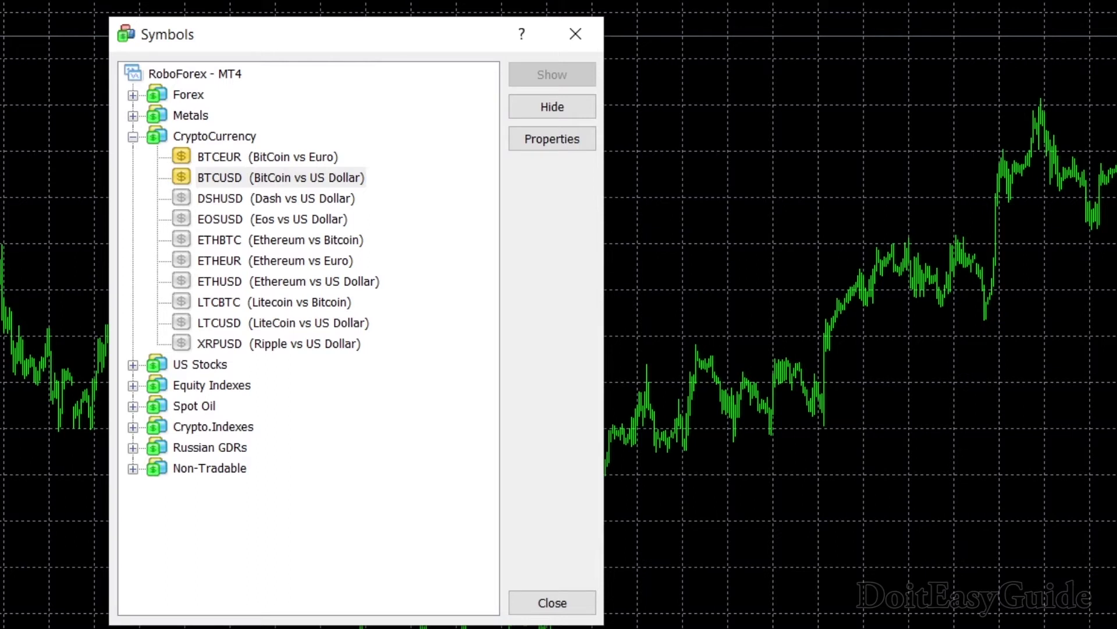
pyautogui.click(586, 27)
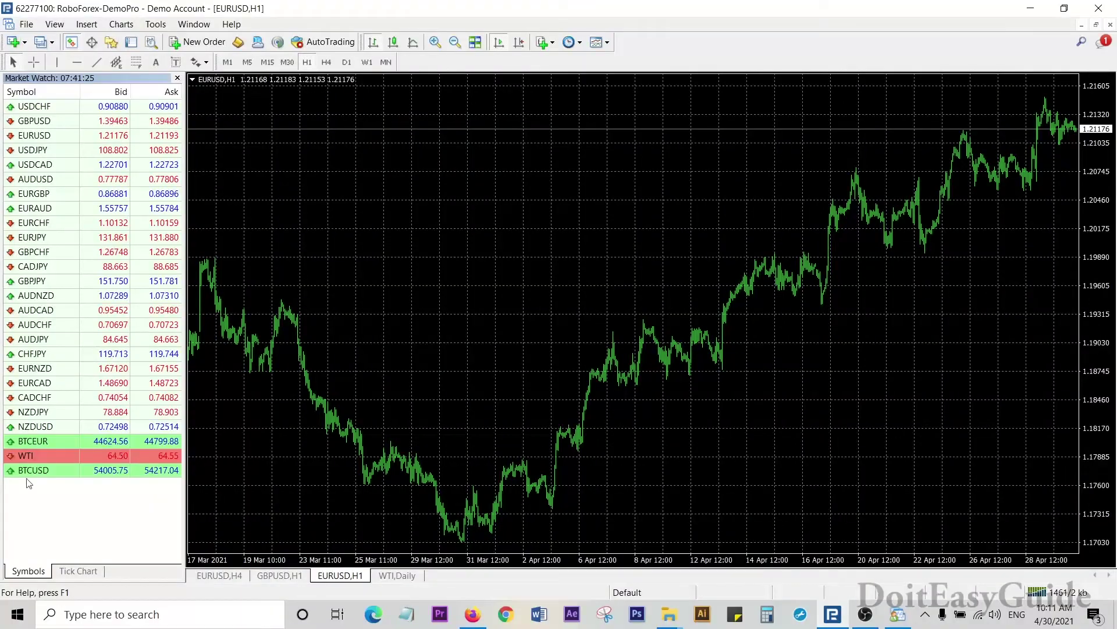
# - Open a full-width BTCUSD chart from Market Watch with the one-click Sell/Buy panel shown
pyautogui.click(34, 472)
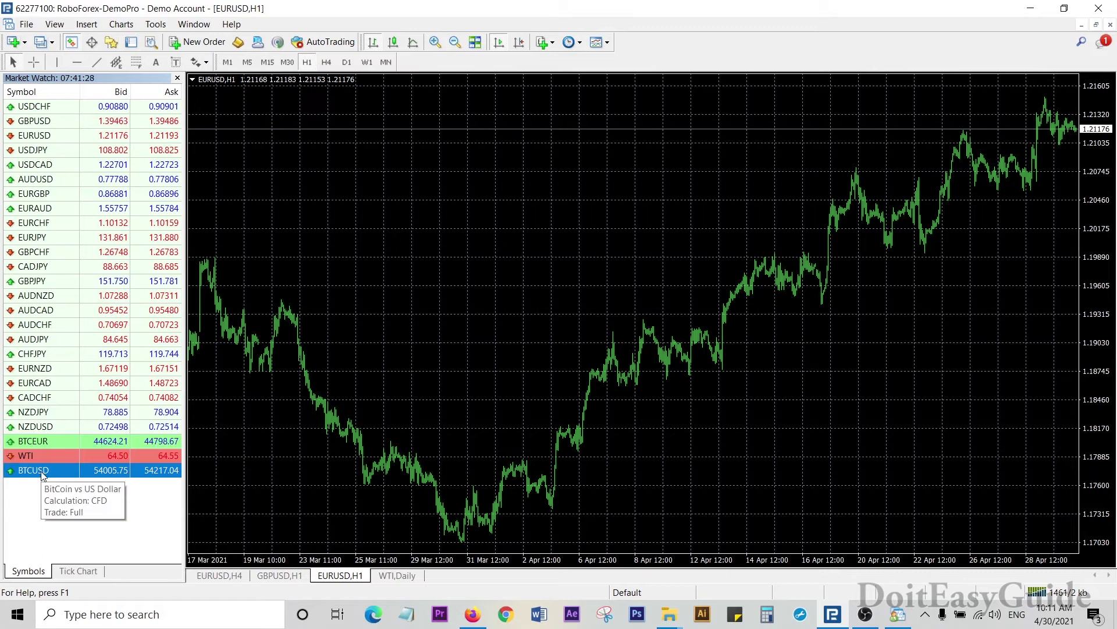
pyautogui.rightClick(44, 470)
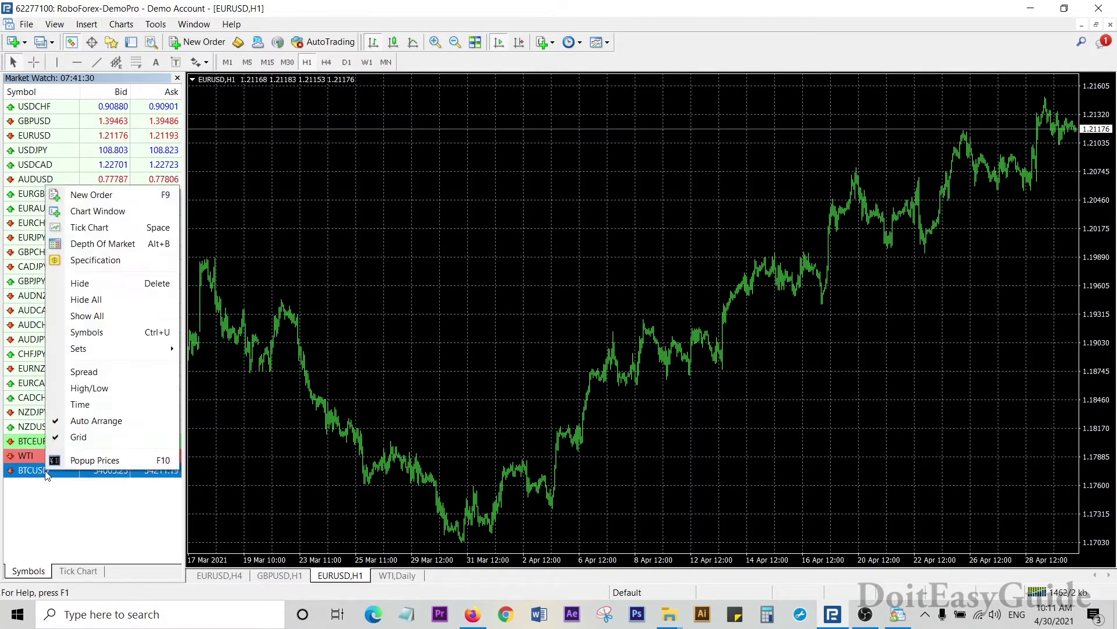
pyautogui.click(124, 212)
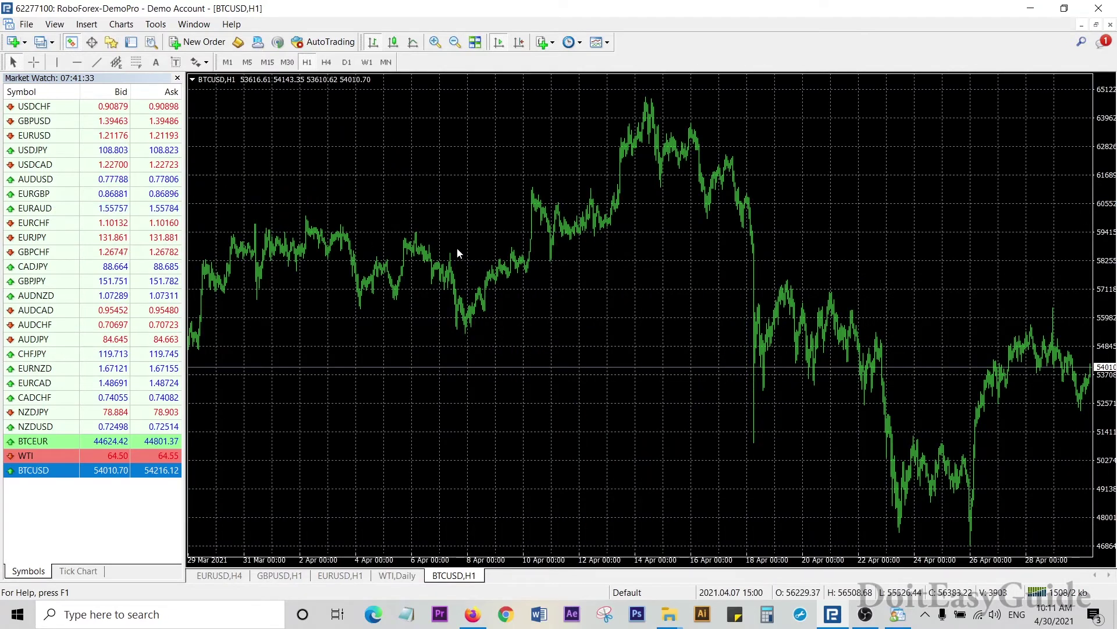
pyautogui.click(72, 44)
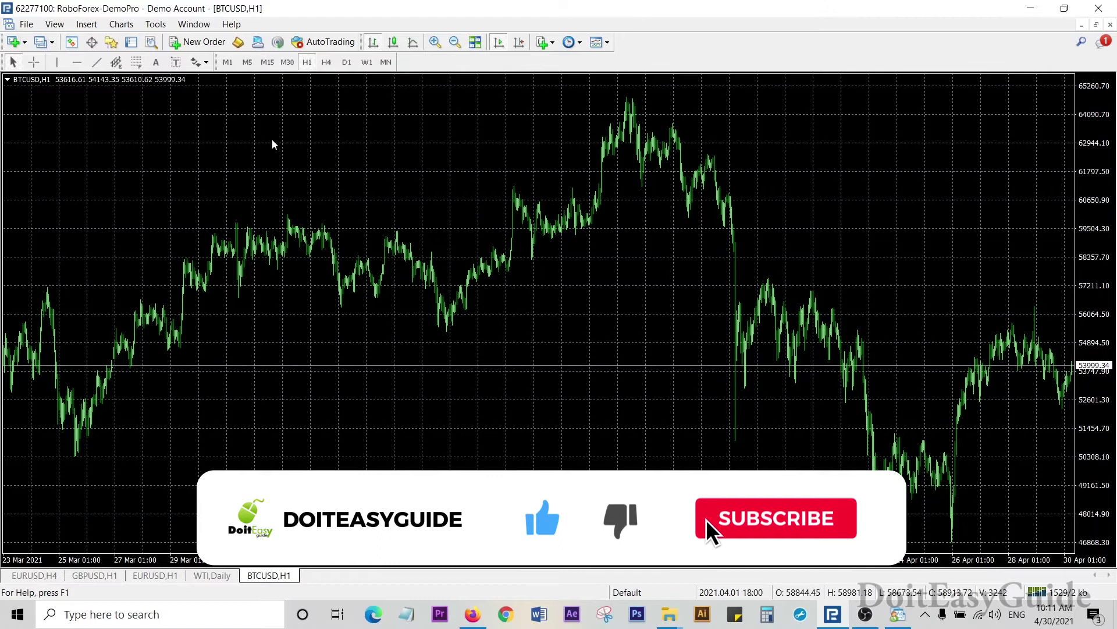
pyautogui.click(7, 80)
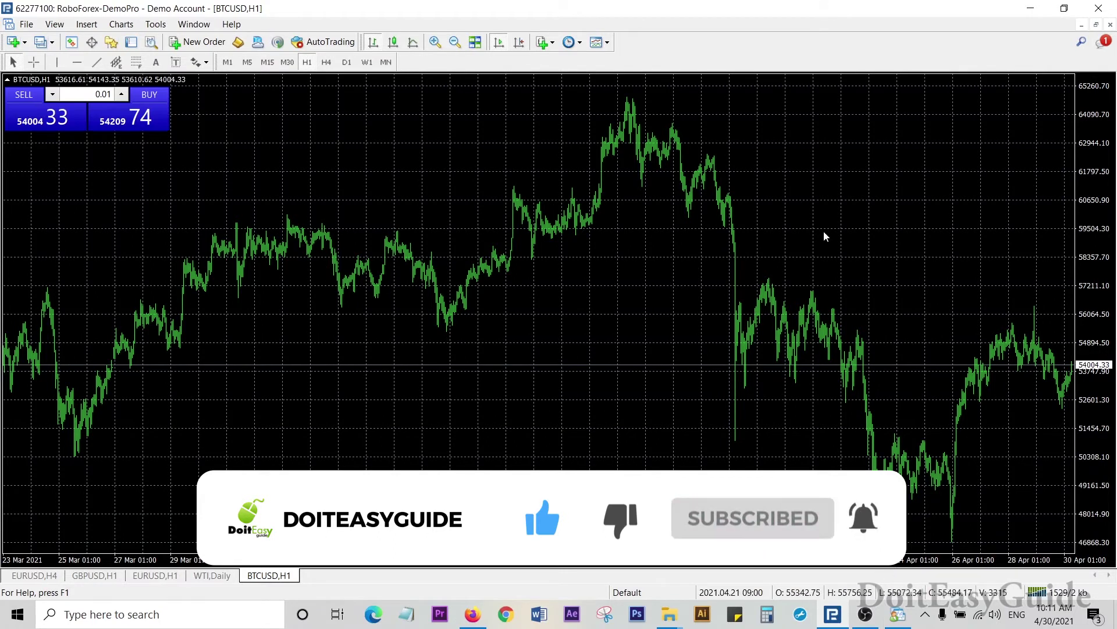
# - Apply the White template to the BTCUSD chart, zoom in twice, and switch to H4
pyautogui.rightClick(488, 163)
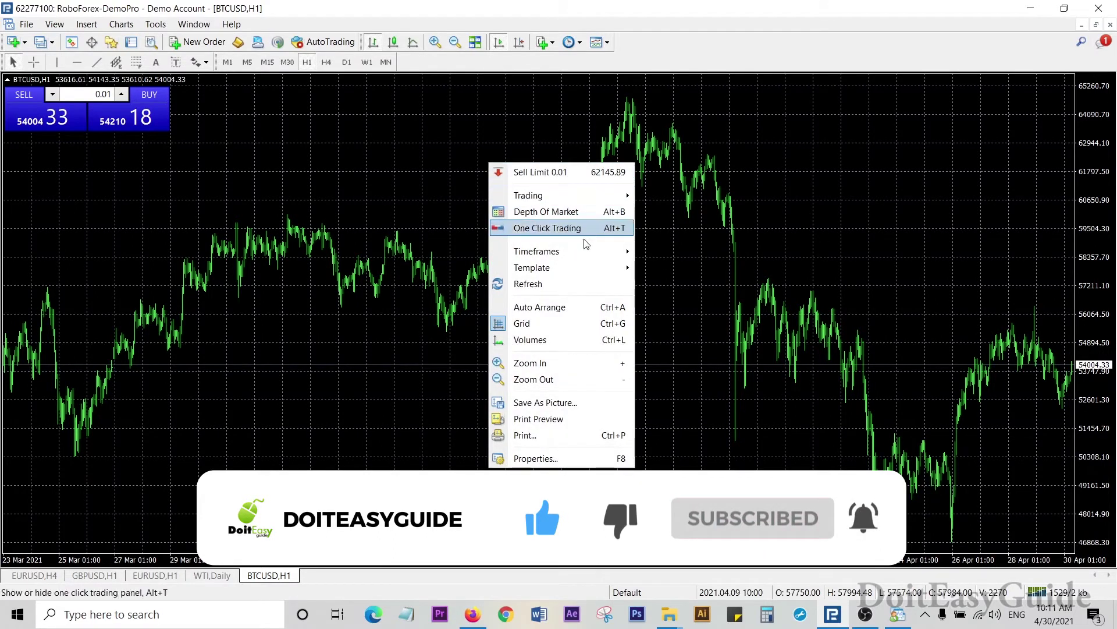
pyautogui.moveTo(607, 269)
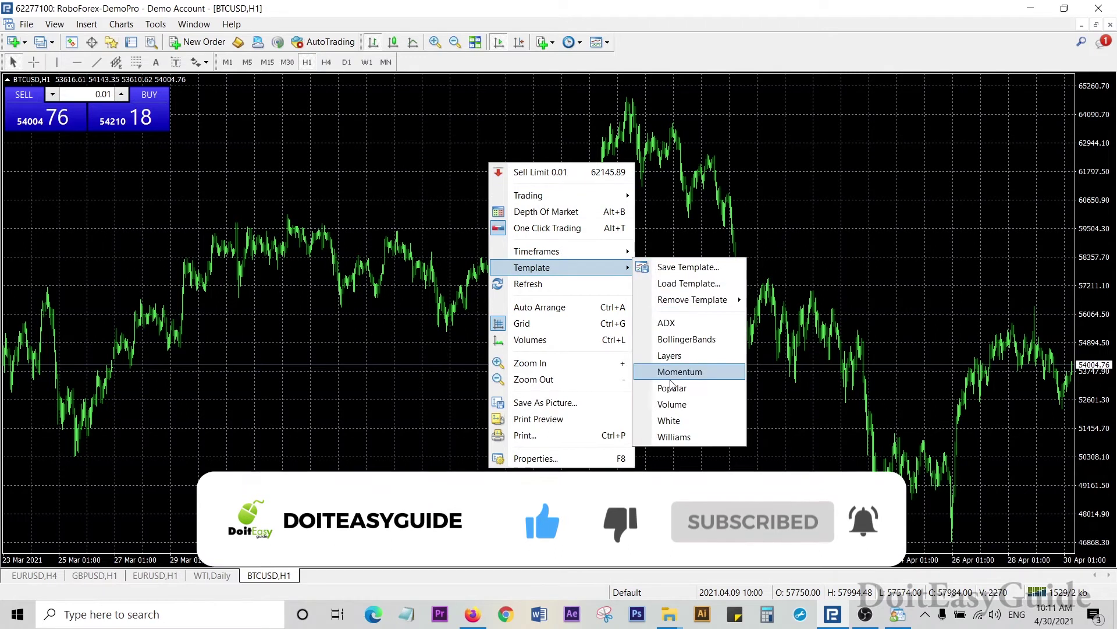
pyautogui.click(667, 421)
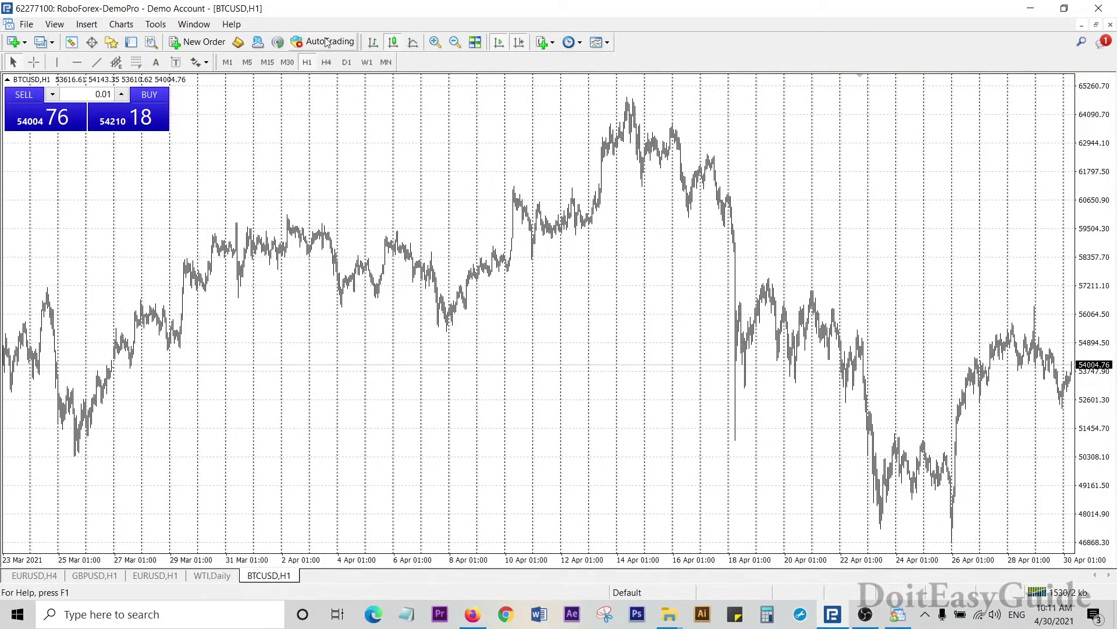
pyautogui.click(434, 43)
pyautogui.click(434, 42)
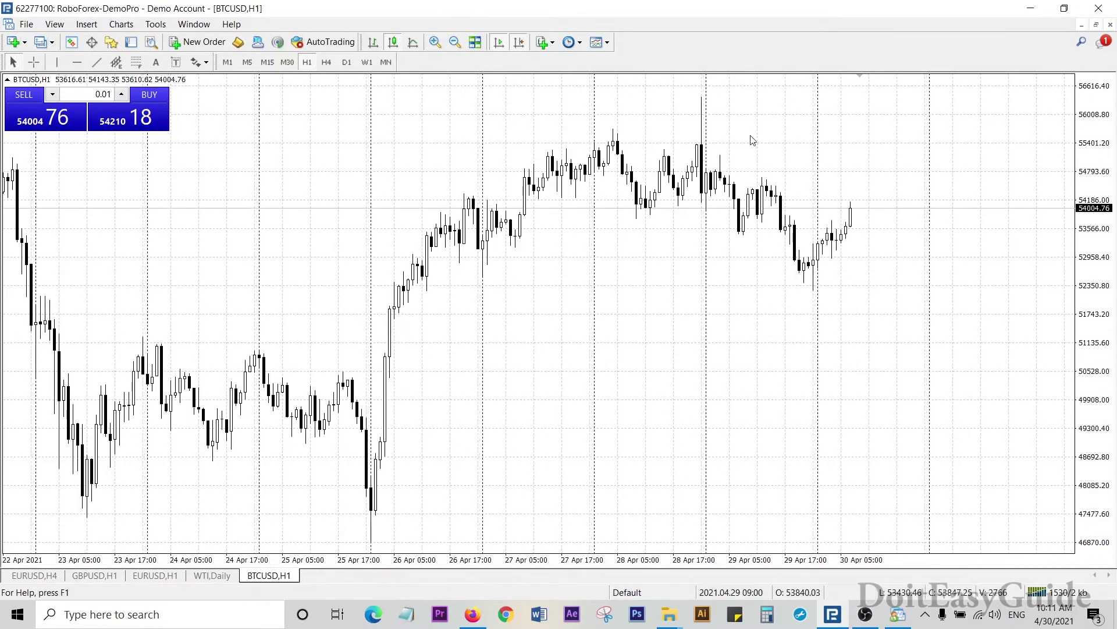
pyautogui.click(327, 63)
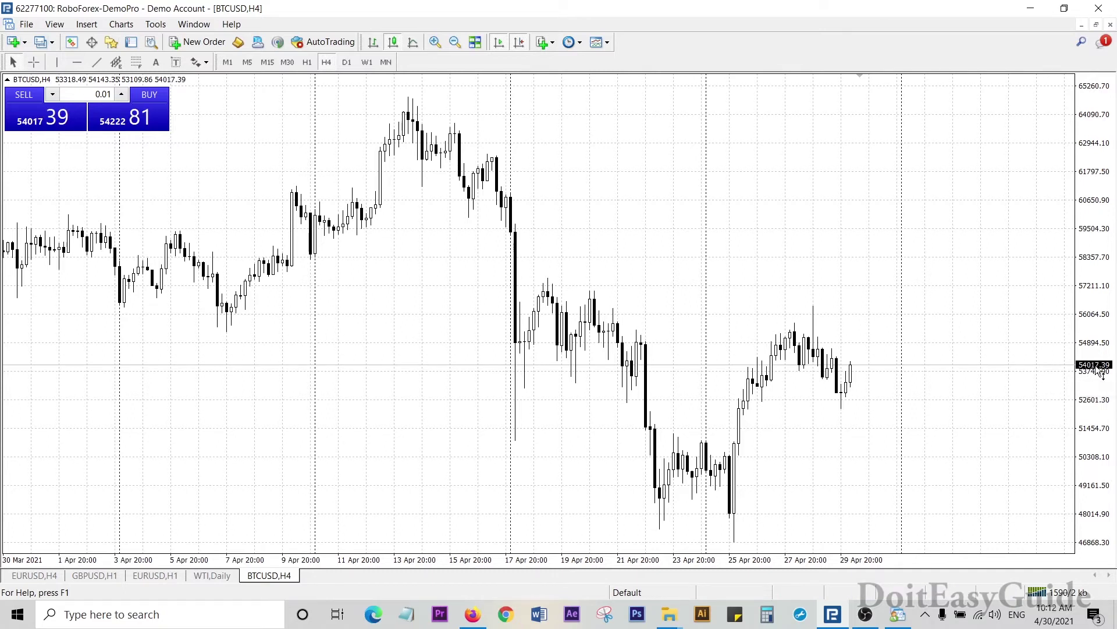
# - Zoom out and read the April peak's price and date with the crosshair
pyautogui.click(457, 43)
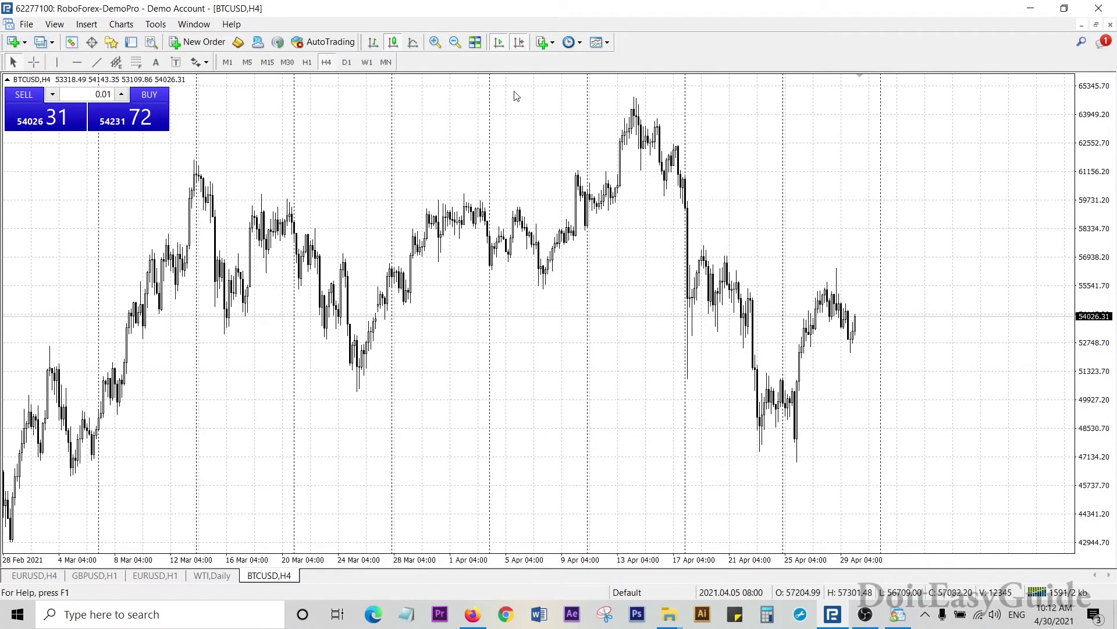
pyautogui.middleClick(635, 94)
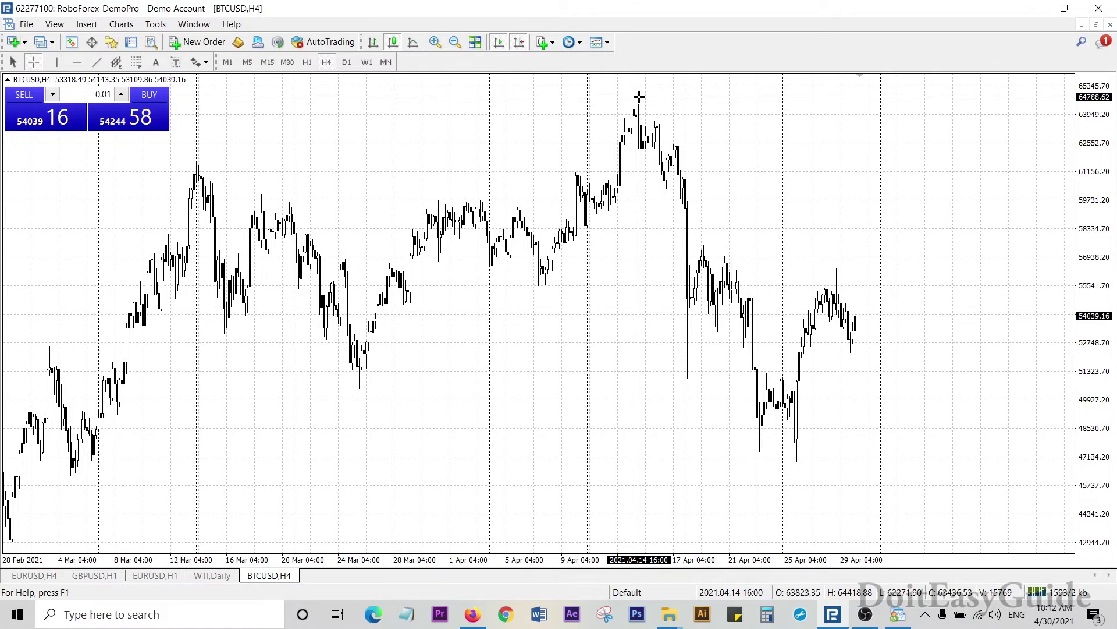
pyautogui.click(639, 96)
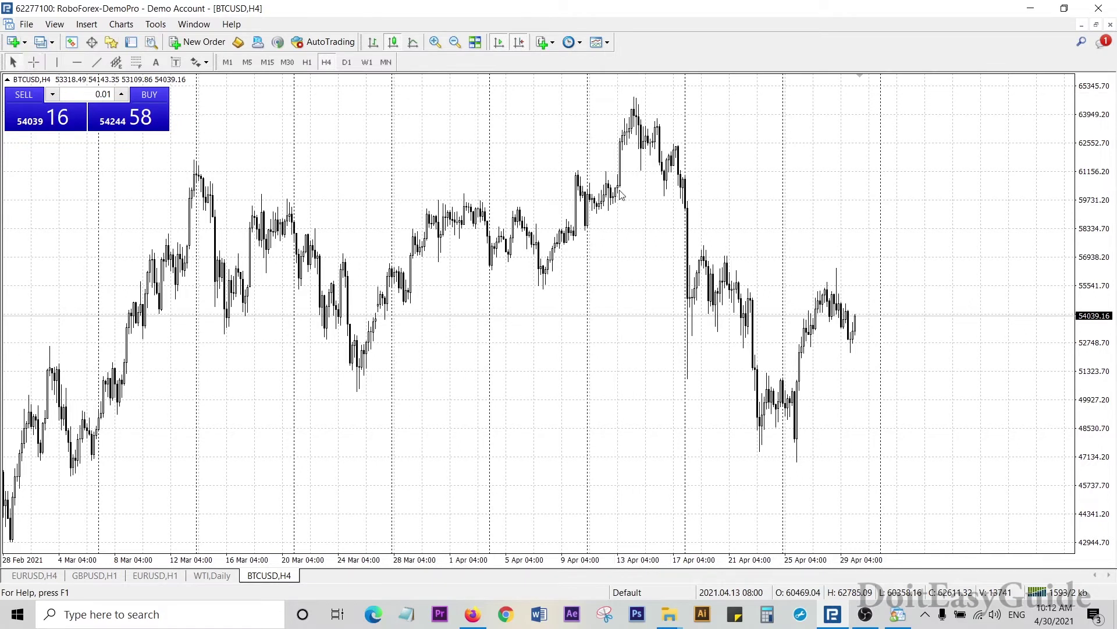
# - Switch BTCUSD to the D1 timeframe, frame the last months, and select the lot box
pyautogui.click(347, 62)
pyautogui.click(455, 44)
pyautogui.click(455, 45)
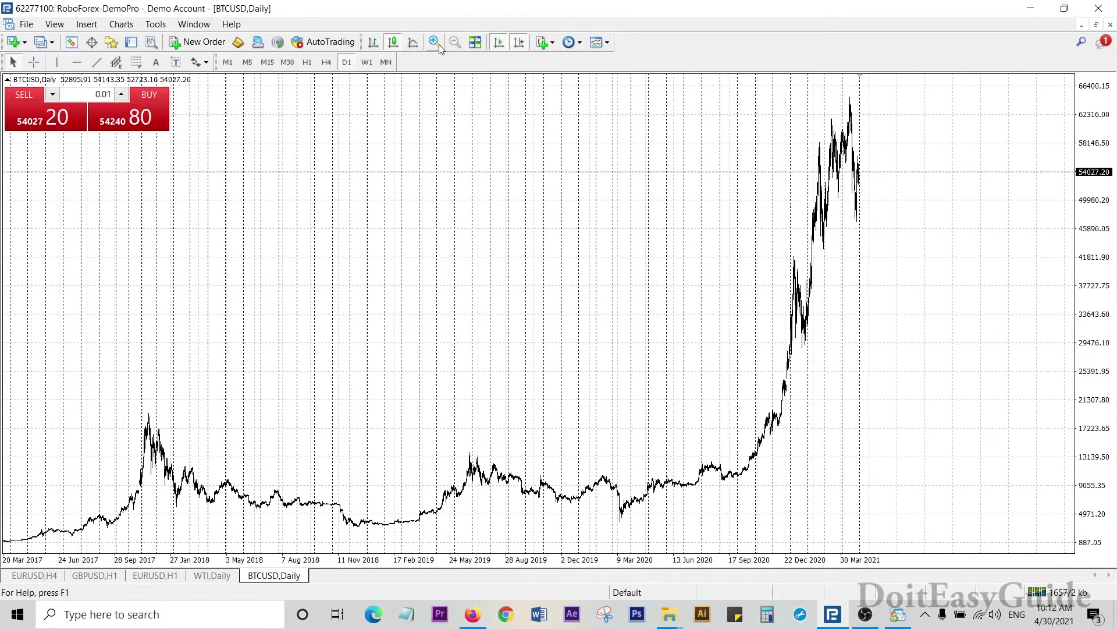
pyautogui.click(438, 46)
pyautogui.click(439, 46)
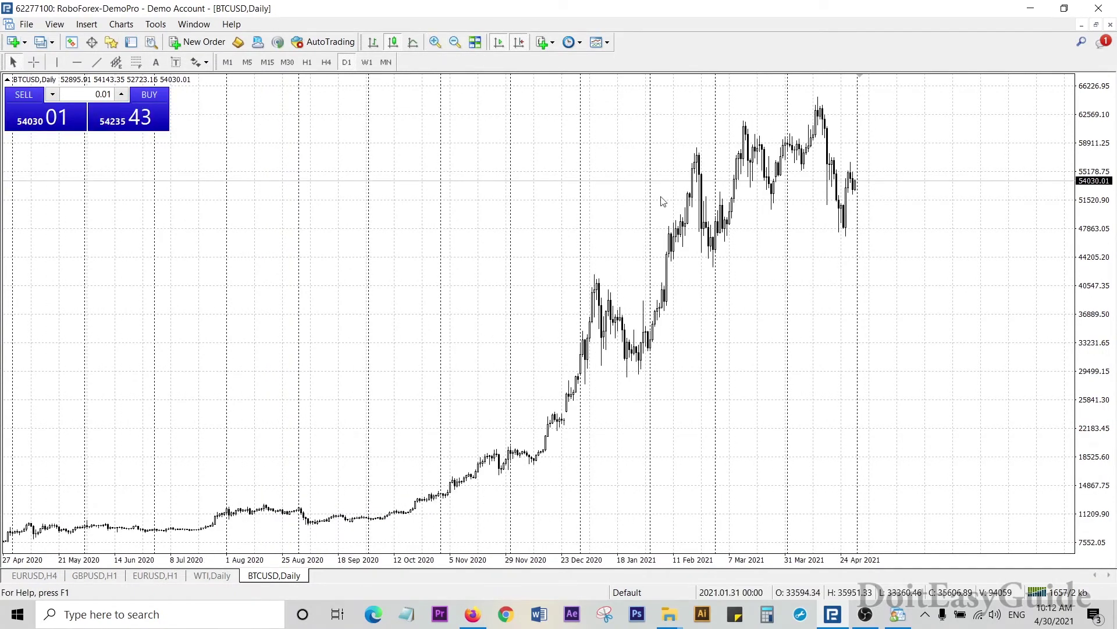
pyautogui.click(455, 42)
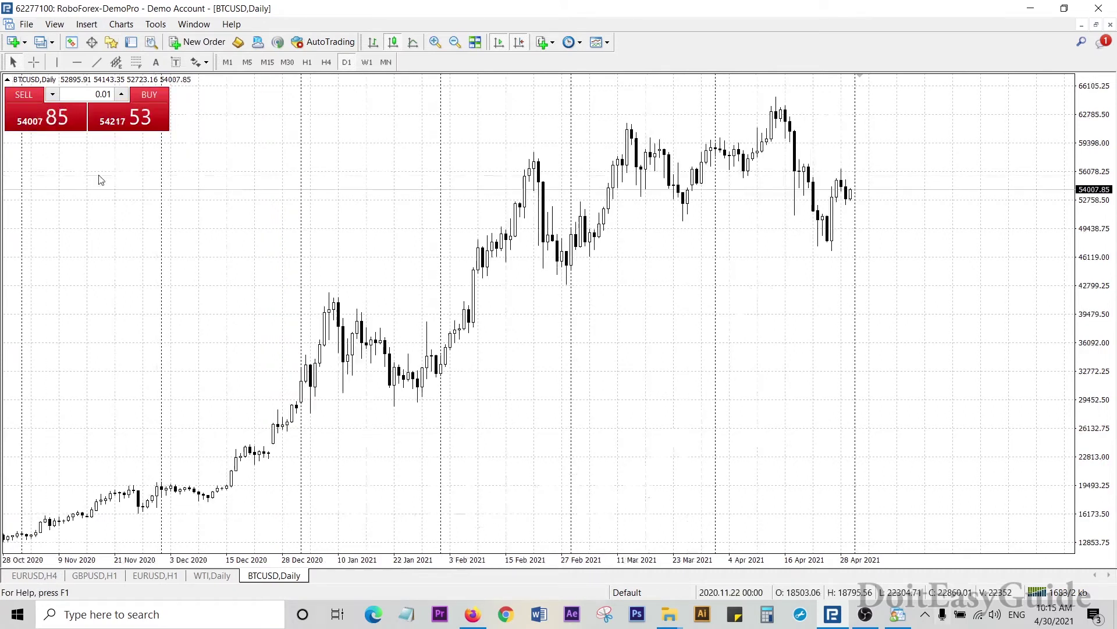
pyautogui.doubleClick(103, 94)
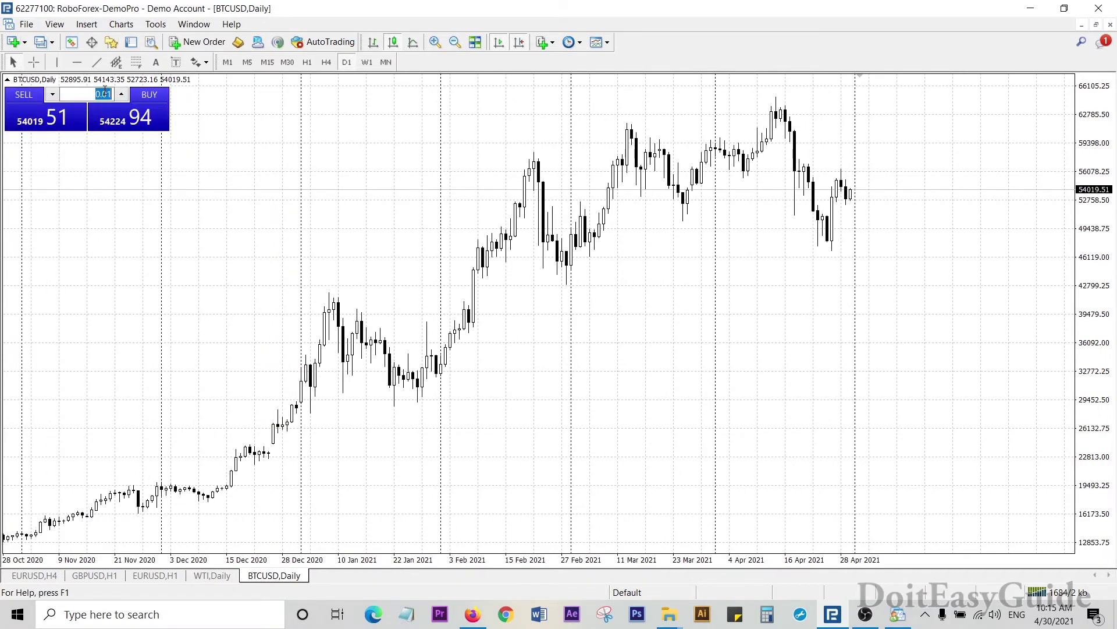
# - Set the lot size to 0.10, hit SELL, and accept the One-Click Trading terms
pyautogui.write('0.10')
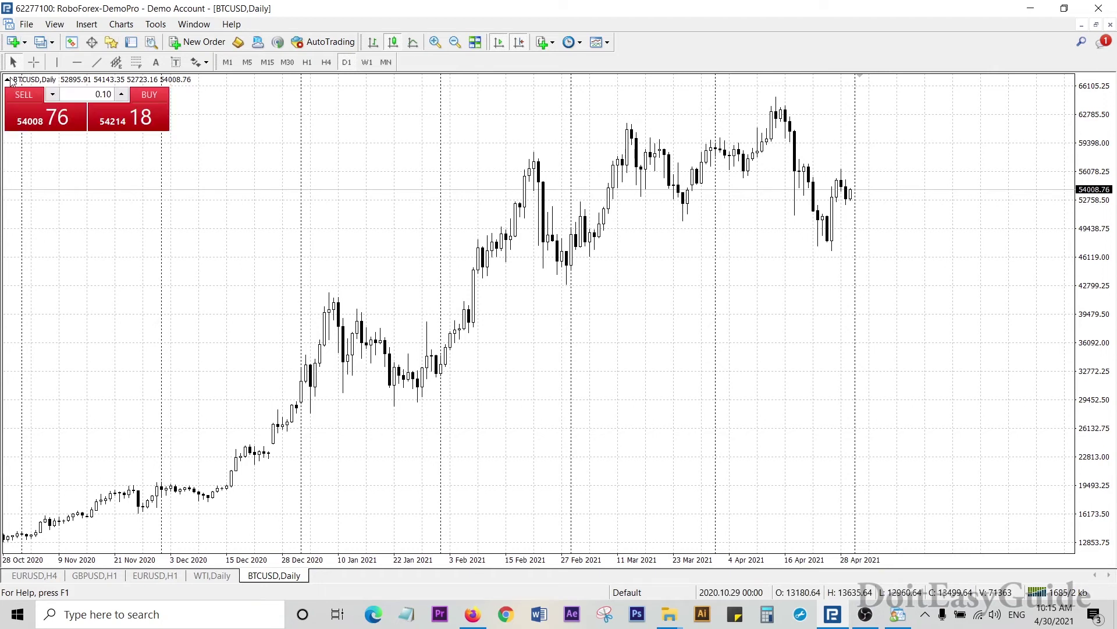
pyautogui.click(47, 119)
pyautogui.click(408, 399)
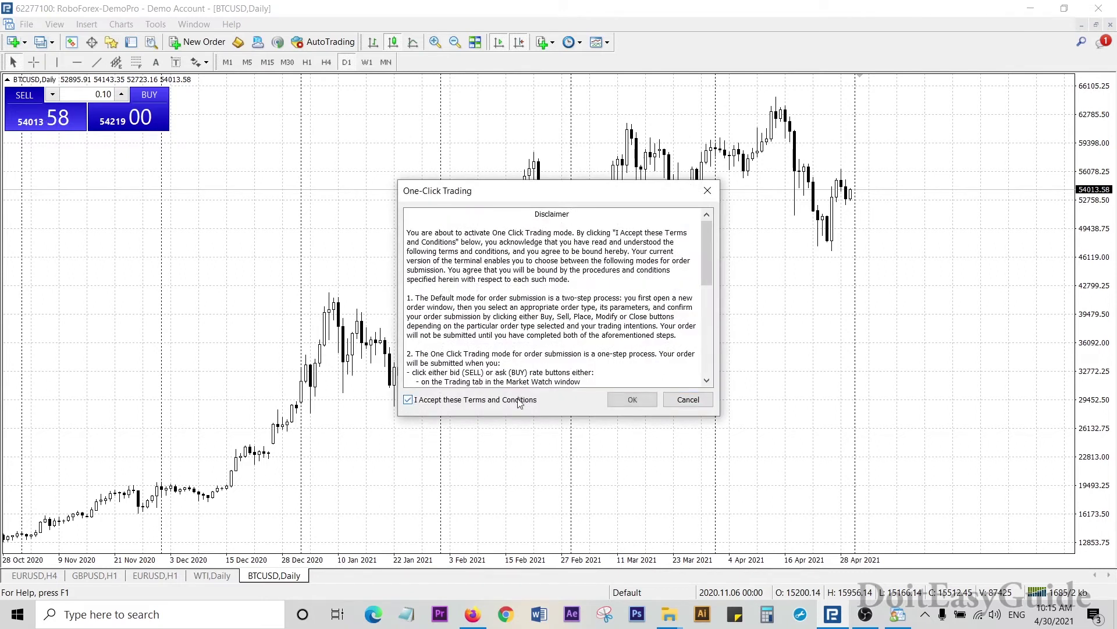
pyautogui.click(632, 399)
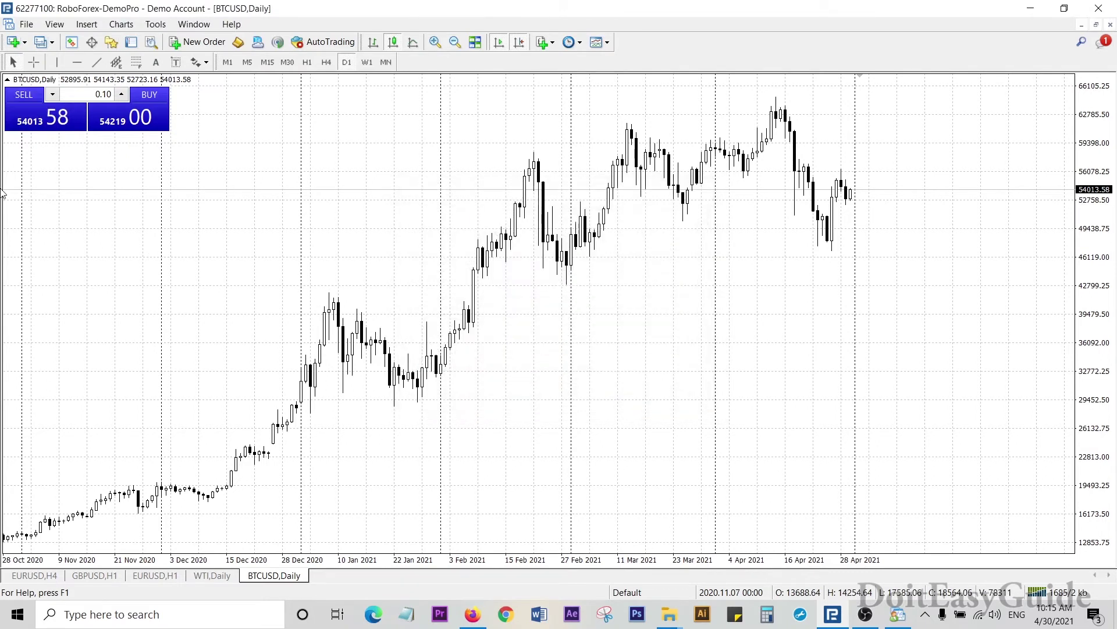
# - Sell 0.10 lots of BTCUSD, then drag a take-profit near 42680 below and a stop-loss above
pyautogui.click(20, 123)
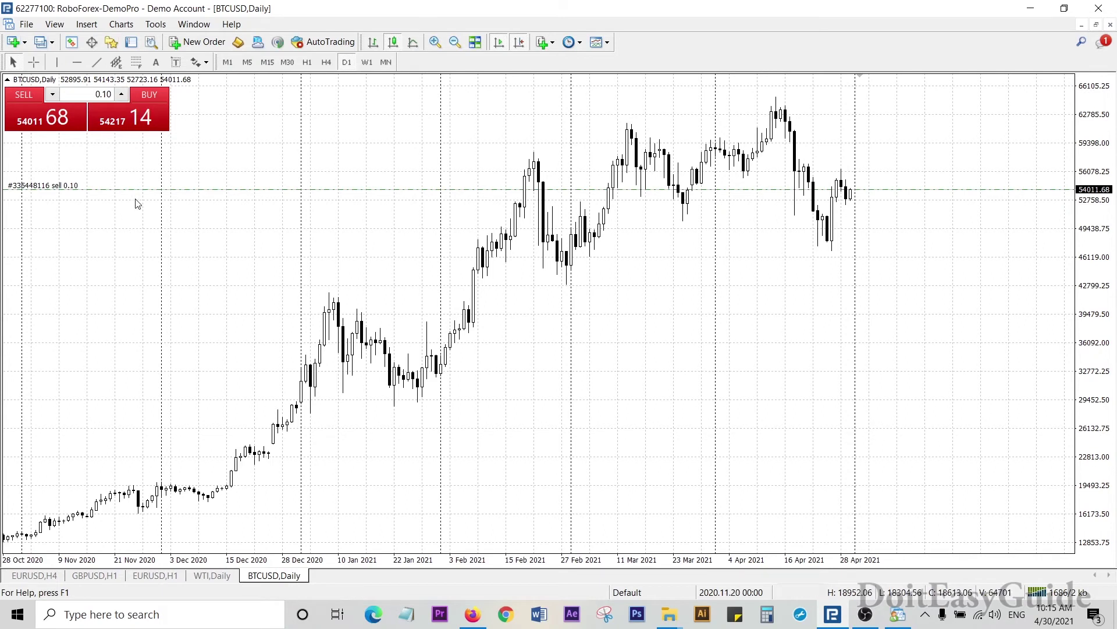
pyautogui.moveTo(164, 189); pyautogui.dragTo(176, 301)
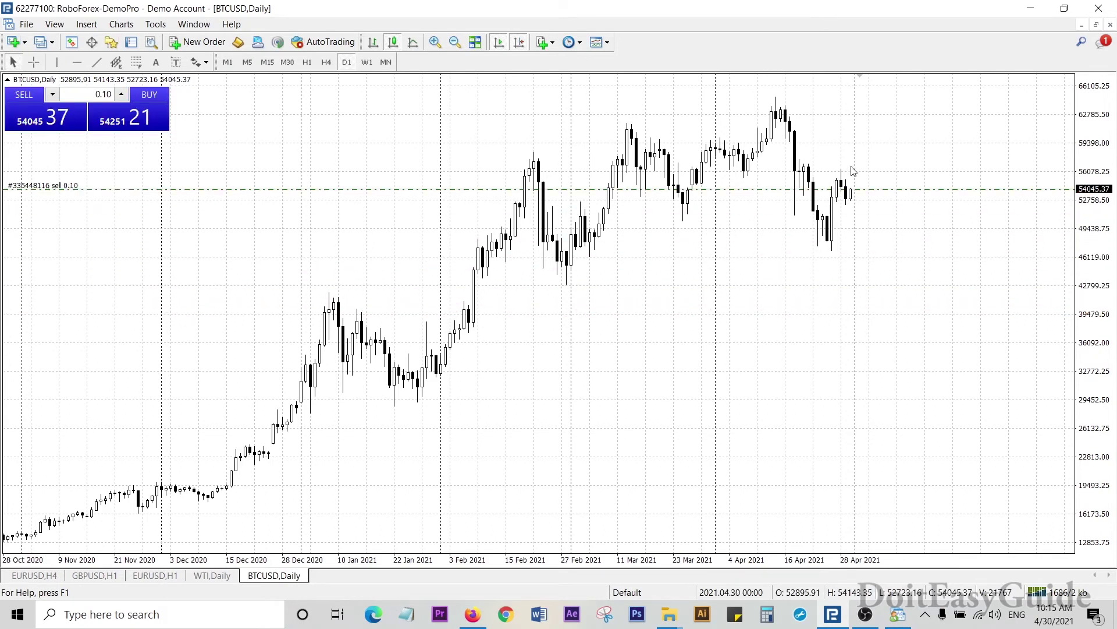
pyautogui.moveTo(884, 190); pyautogui.dragTo(910, 110)
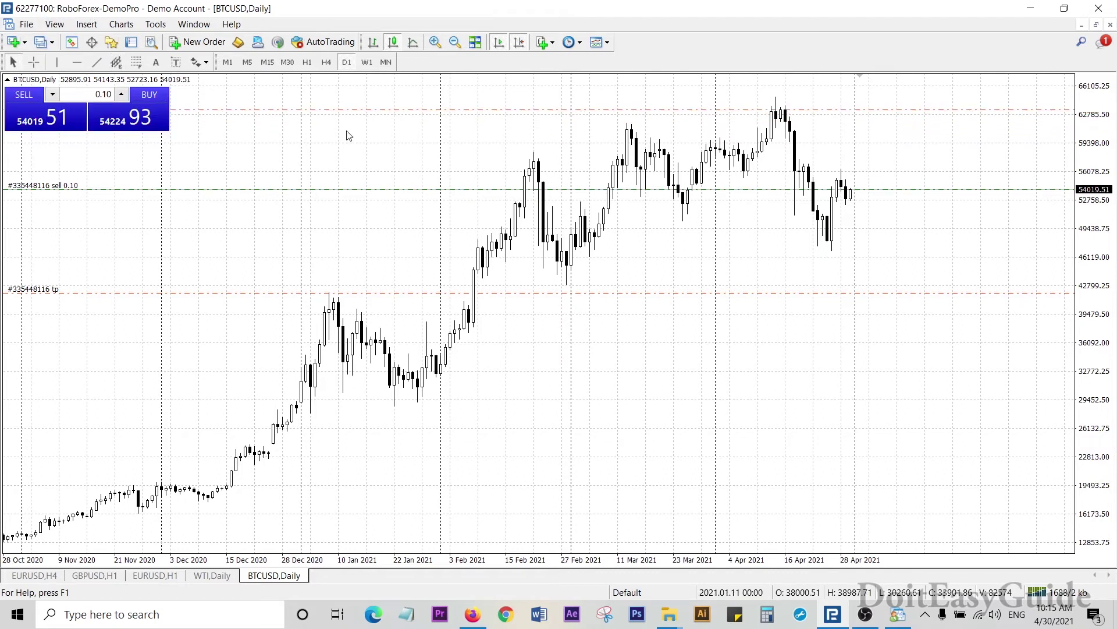
pyautogui.moveTo(844, 109); pyautogui.dragTo(850, 135)
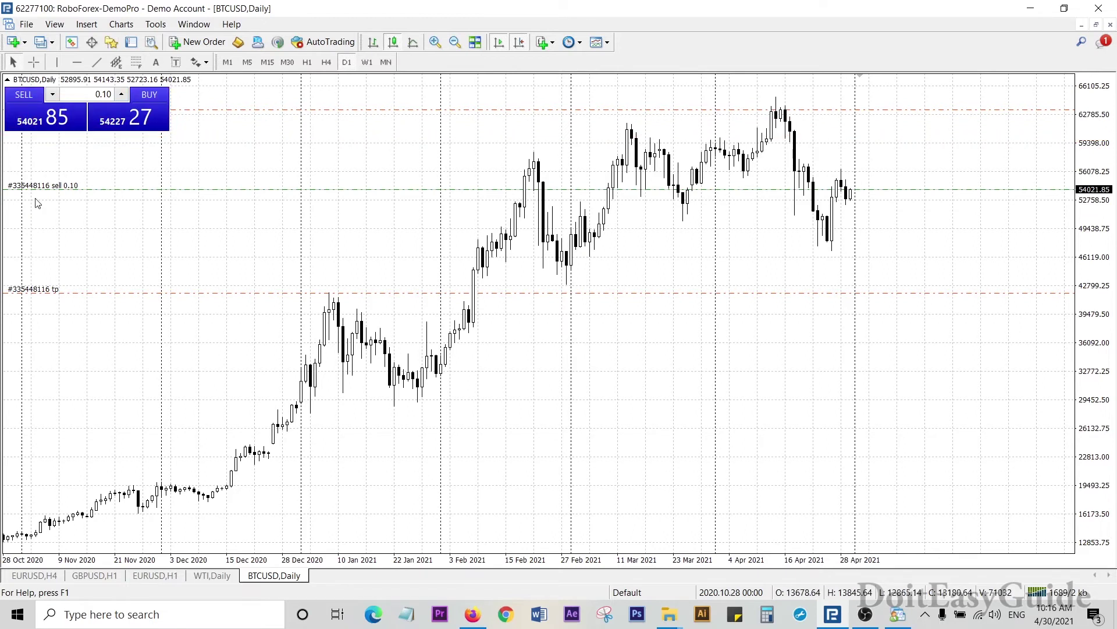
pyautogui.moveTo(867, 293); pyautogui.dragTo(873, 287)
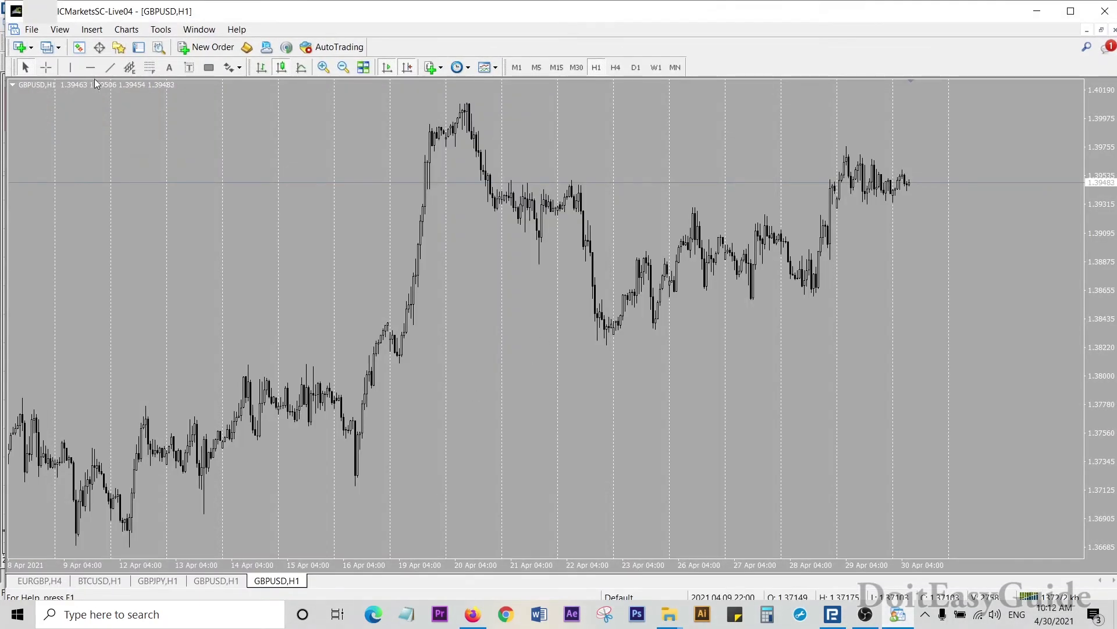
# - Open the Symbols list from Market Watch, expand Crypto and Crypto2, and select BTCUSD (Bitcoin USD)
pyautogui.click(79, 48)
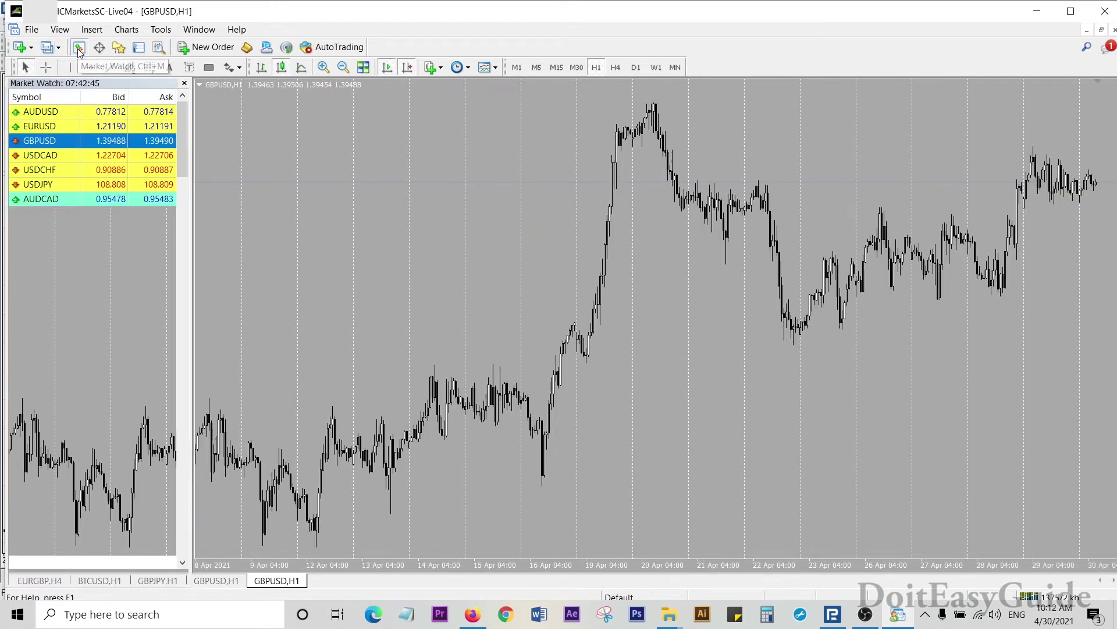
pyautogui.scroll(-10, 54, 334)
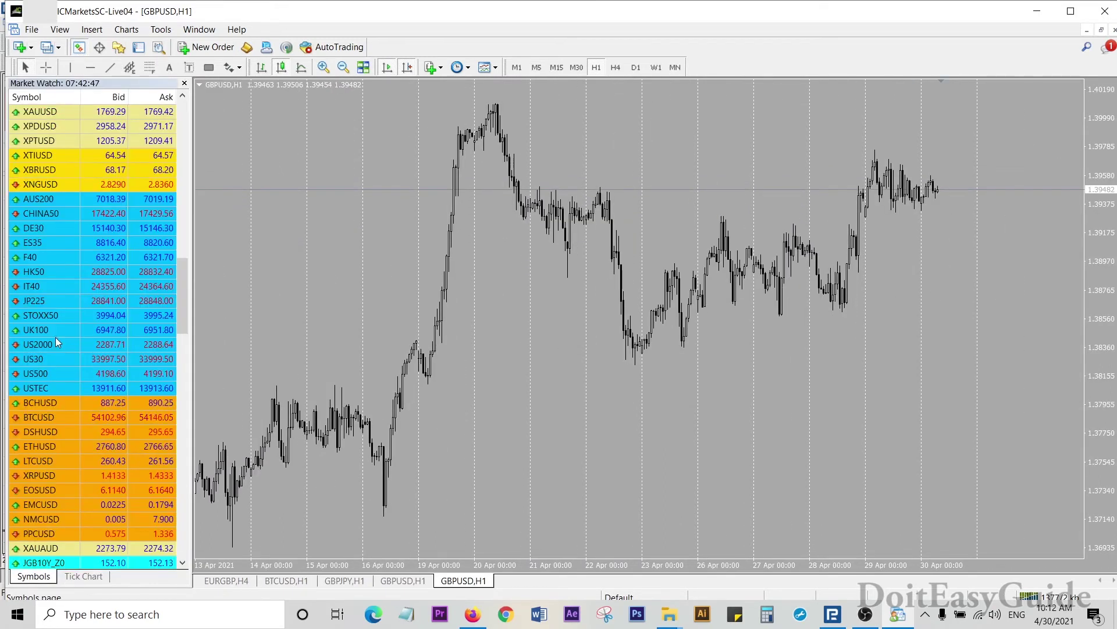
pyautogui.rightClick(57, 305)
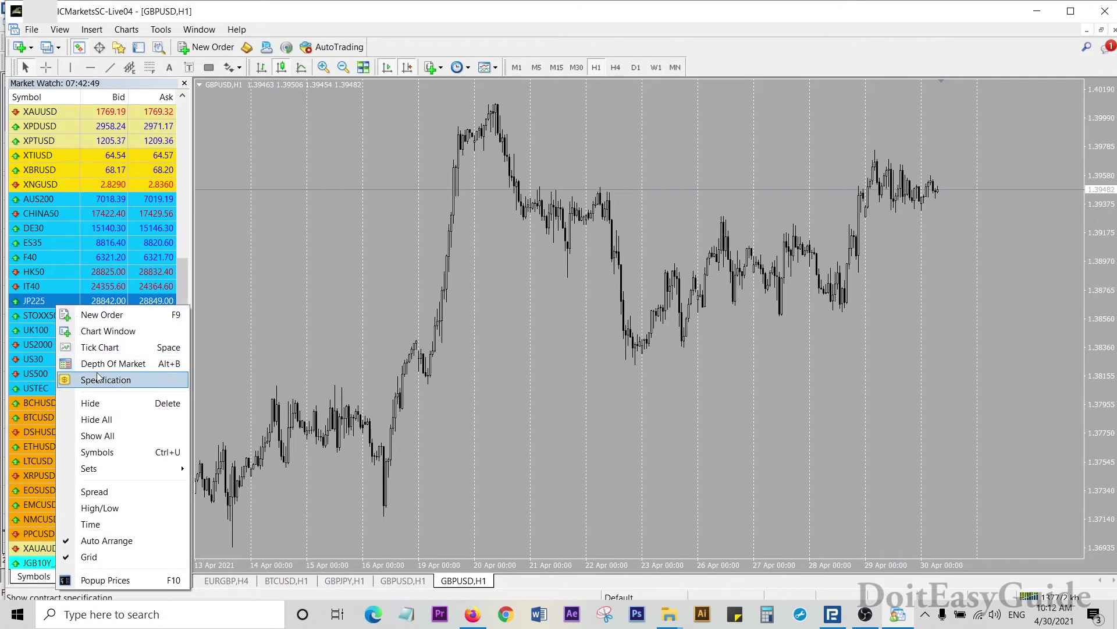
pyautogui.click(97, 453)
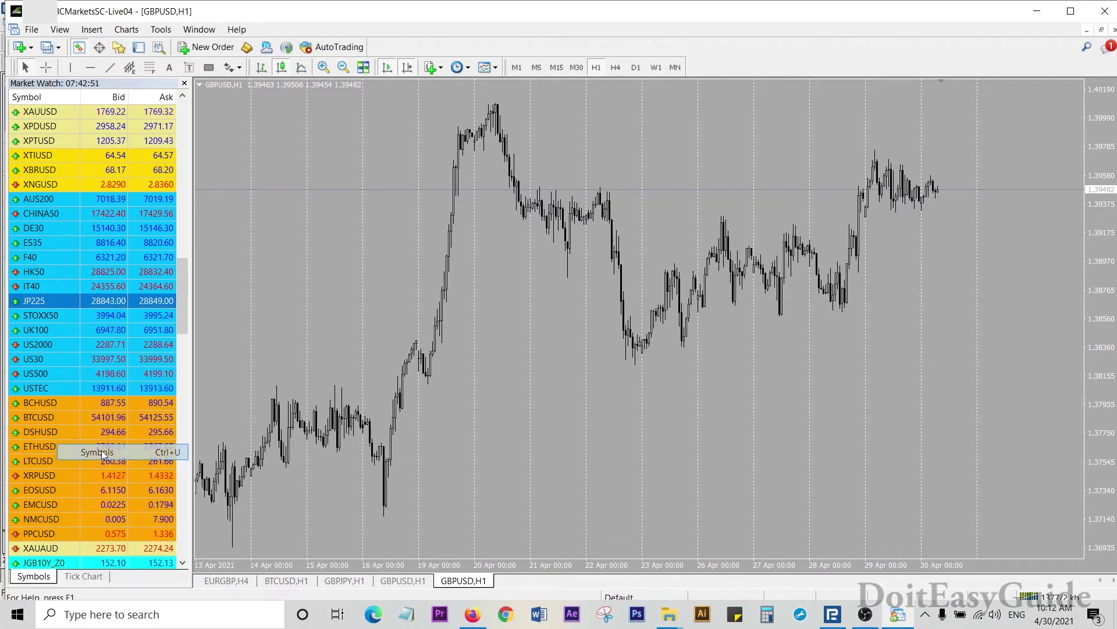
pyautogui.click(229, 203)
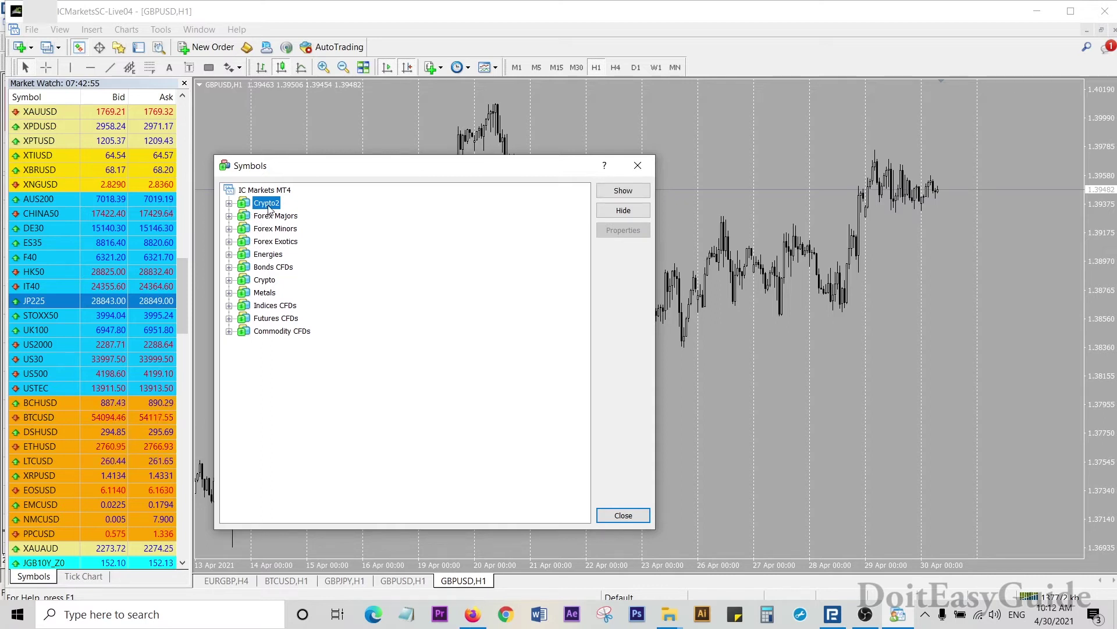
pyautogui.click(230, 280)
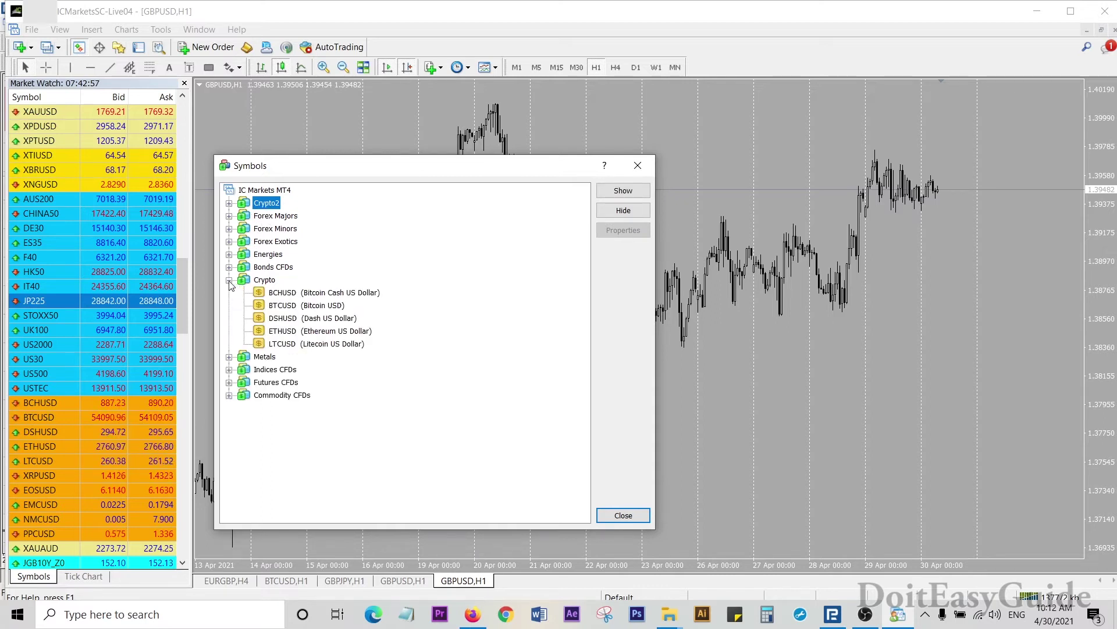
pyautogui.click(229, 204)
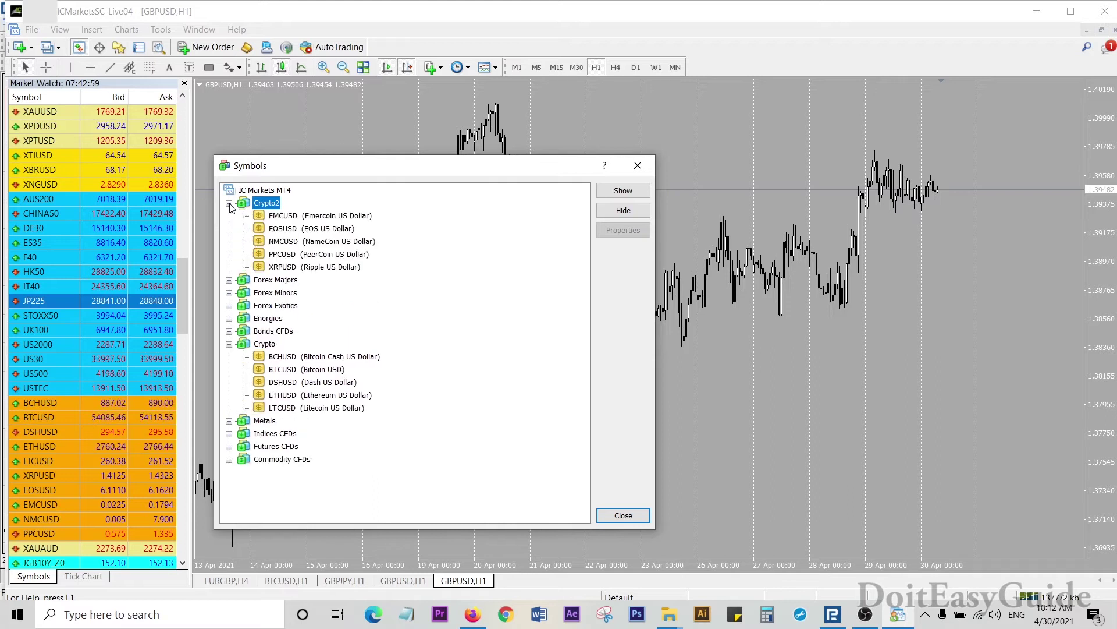
pyautogui.click(325, 358)
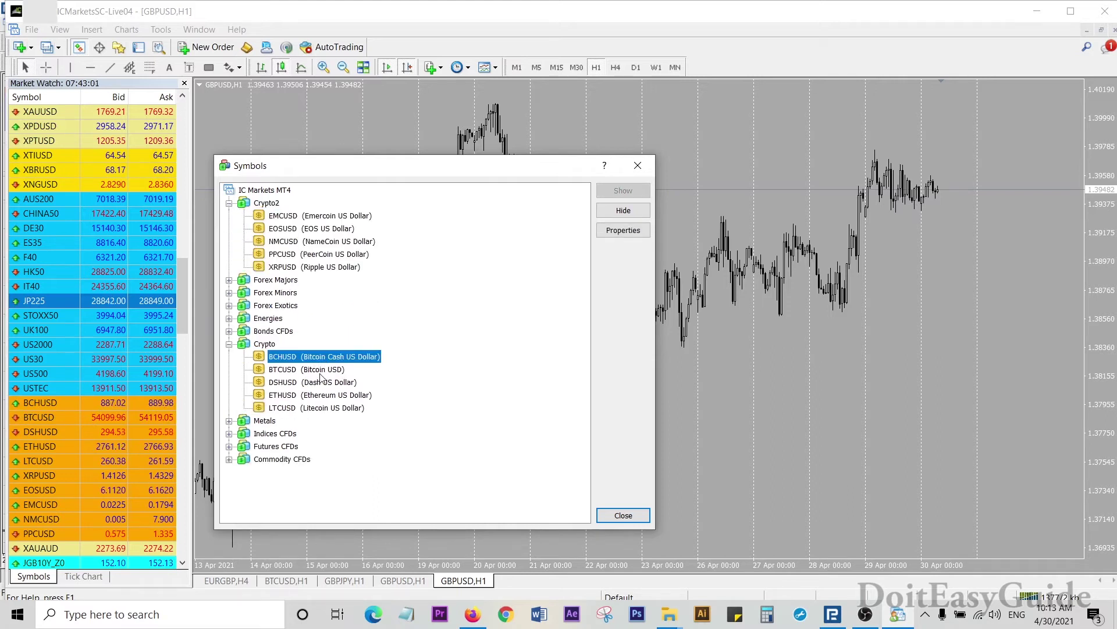
pyautogui.click(315, 371)
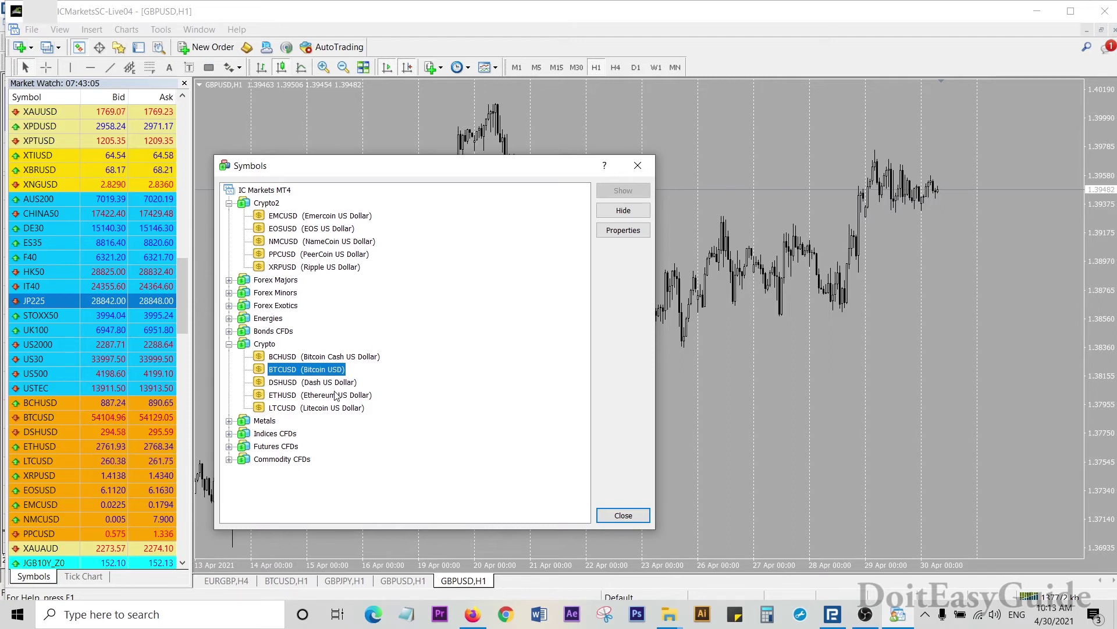
# - Open a maximized BTCUSD chart, switch it to D1, and zoom in on January–April 2021 candles
pyautogui.click(637, 166)
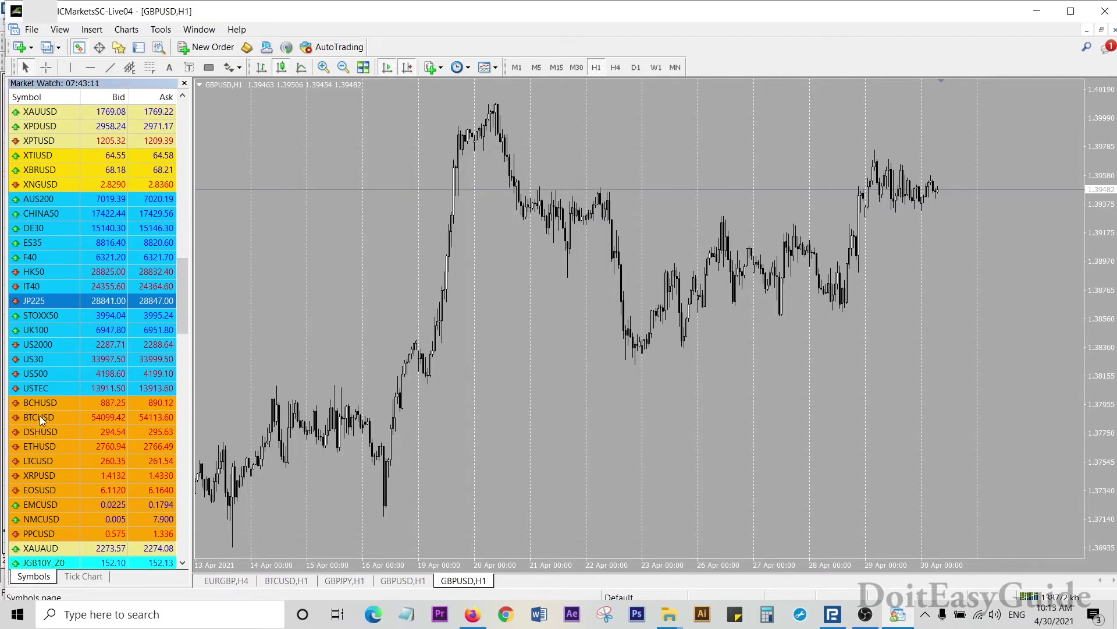
pyautogui.click(40, 418)
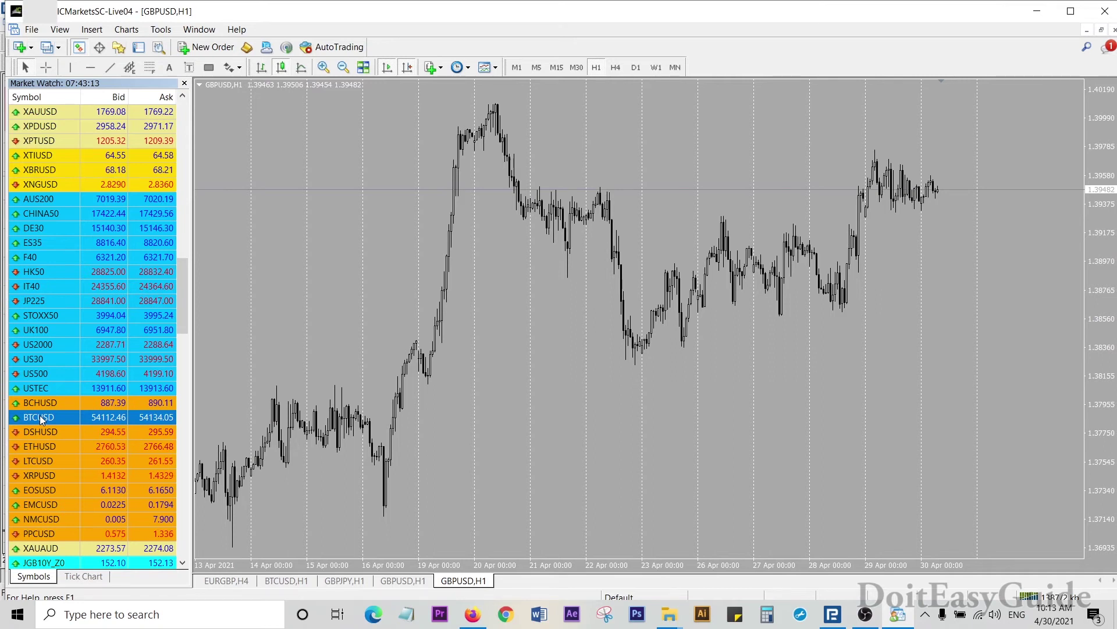
pyautogui.rightClick(40, 418)
pyautogui.click(90, 155)
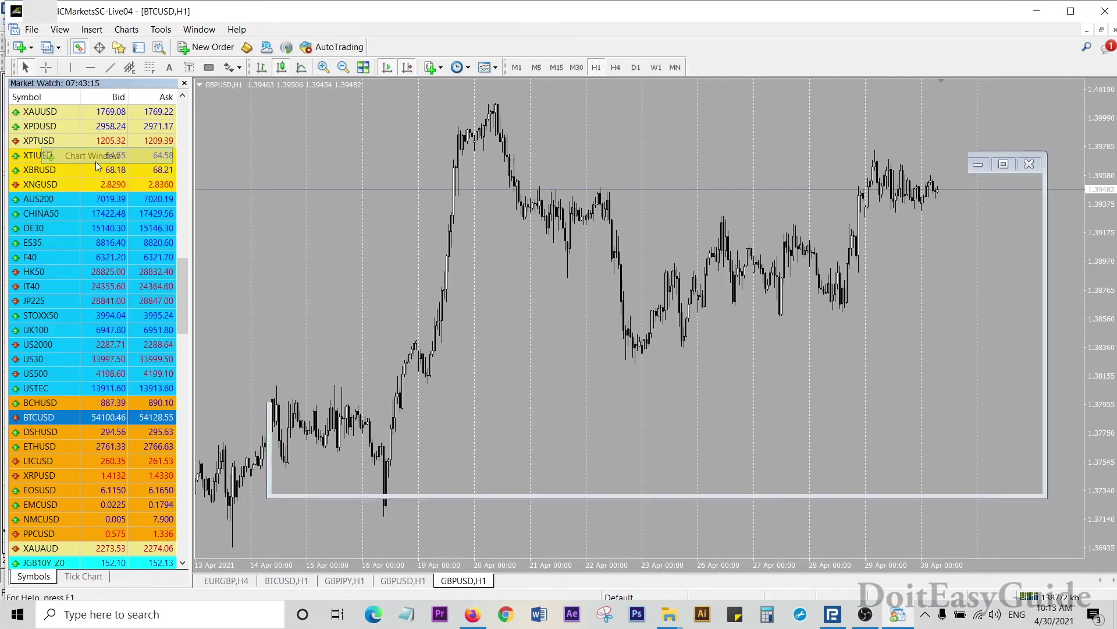
pyautogui.click(81, 49)
pyautogui.click(324, 67)
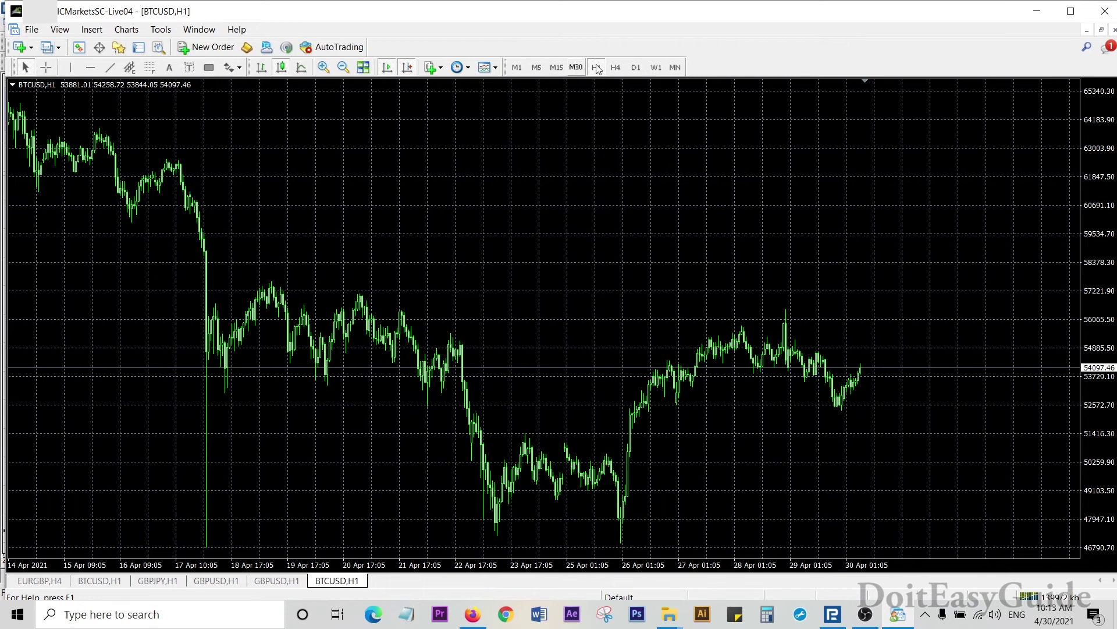
pyautogui.click(637, 67)
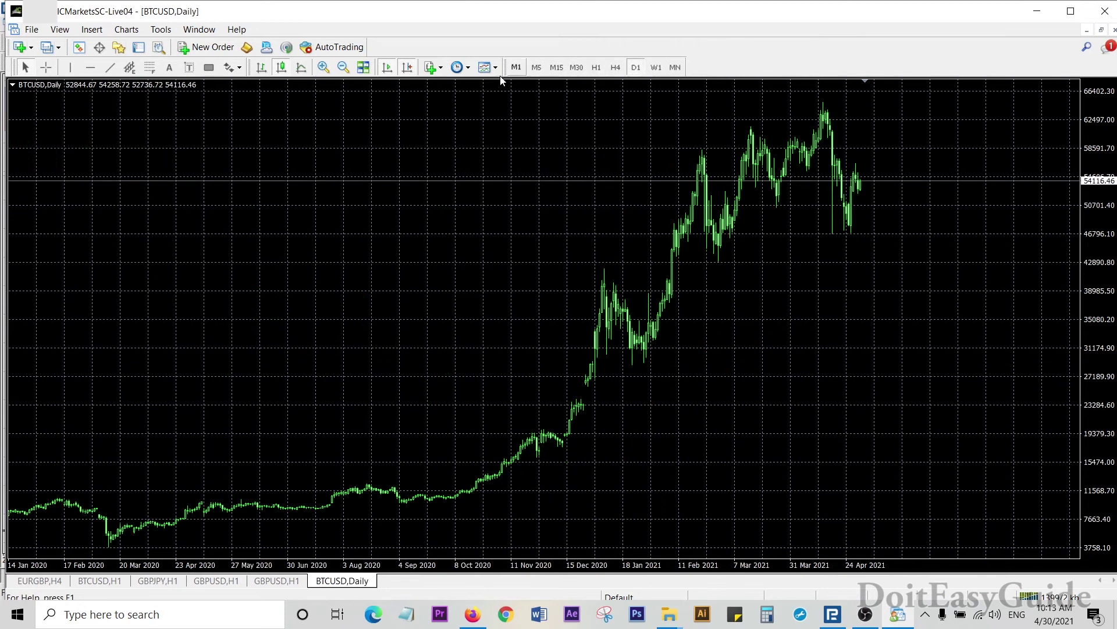
pyautogui.click(323, 67)
pyautogui.click(323, 67)
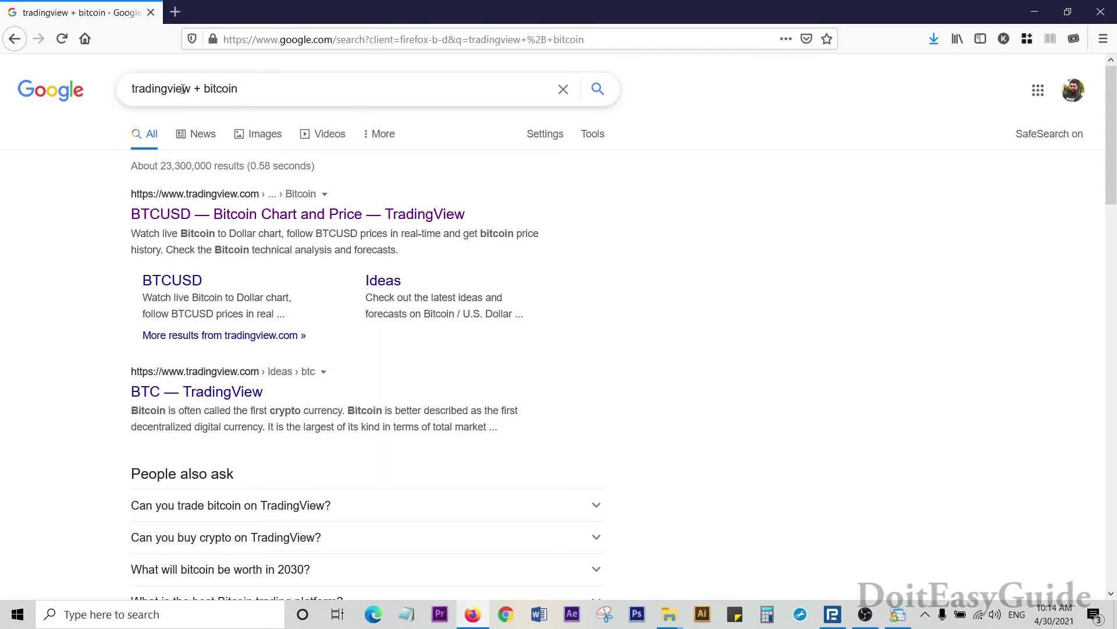
# - Rerun the 'tradingview + bitcoin' search, open TradingView's BTCUSD full-featured chart, then return to MetaTrader
pyautogui.click(253, 89)
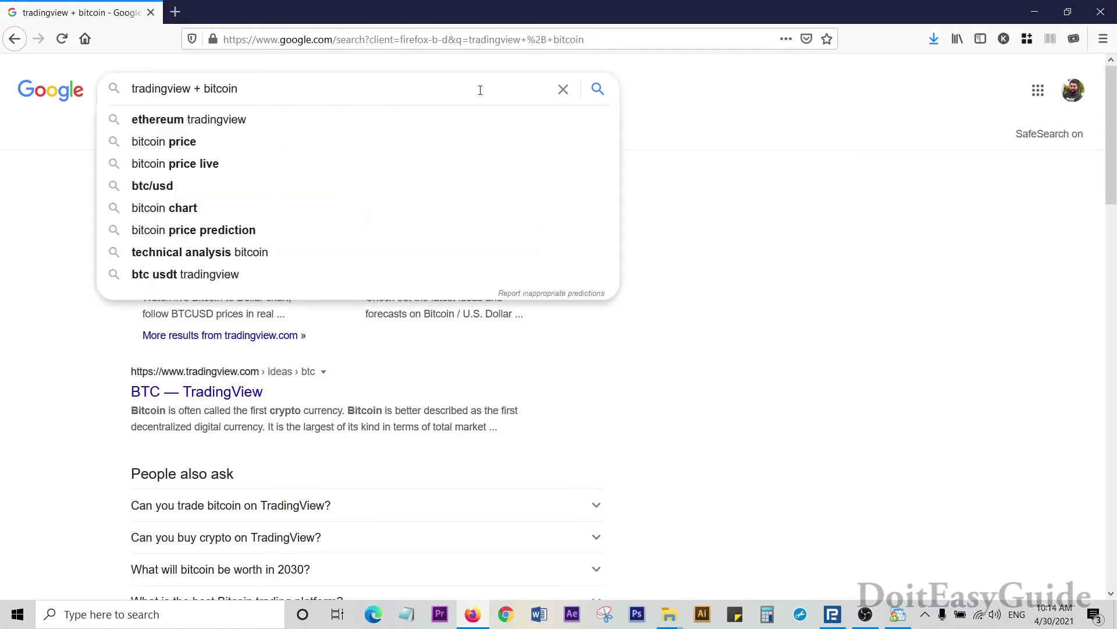
pyautogui.press('Return')
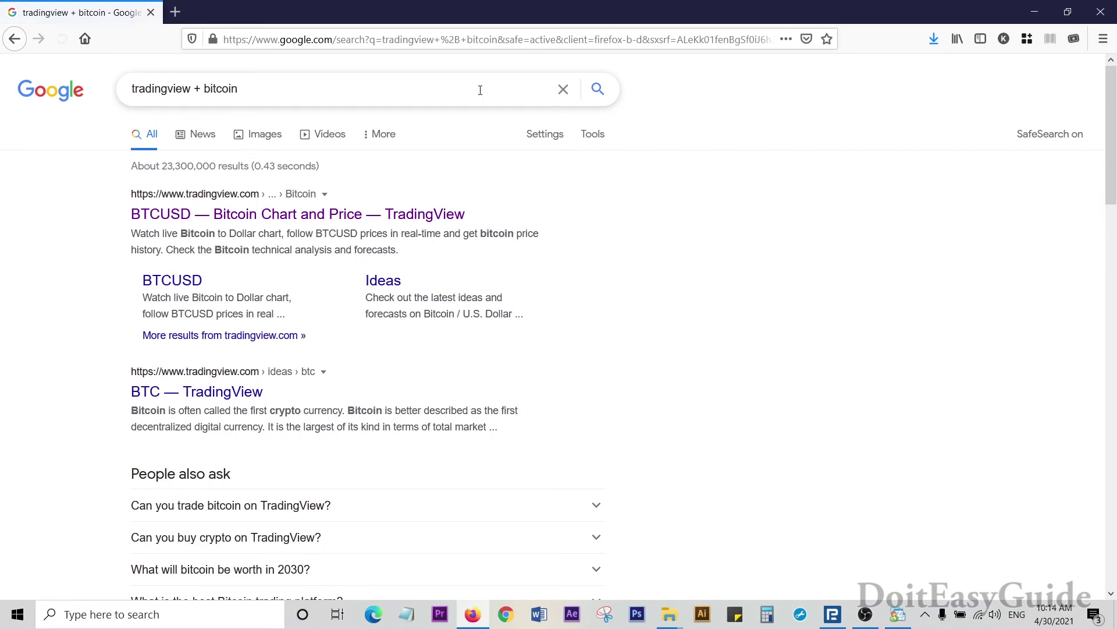
pyautogui.click(265, 219)
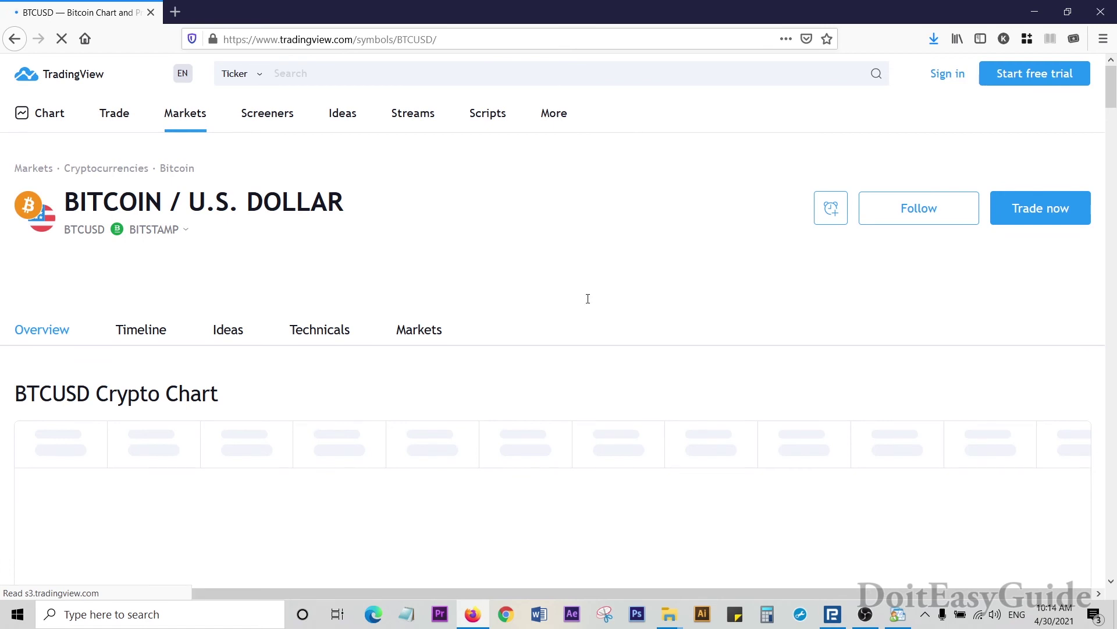
pyautogui.scroll(-4, 606, 312)
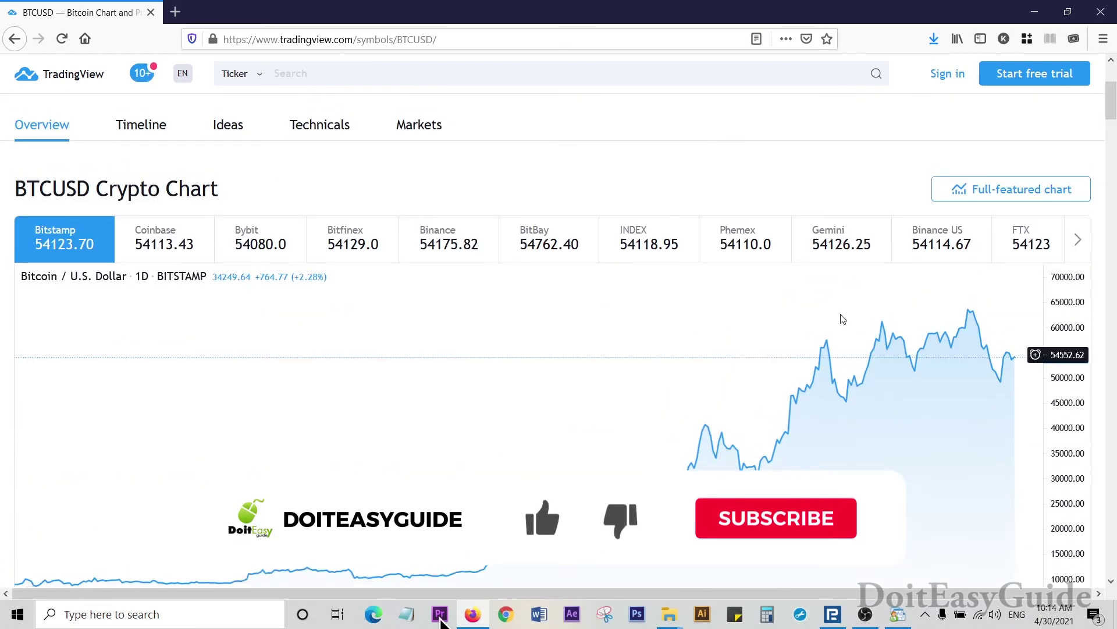
pyautogui.click(1037, 194)
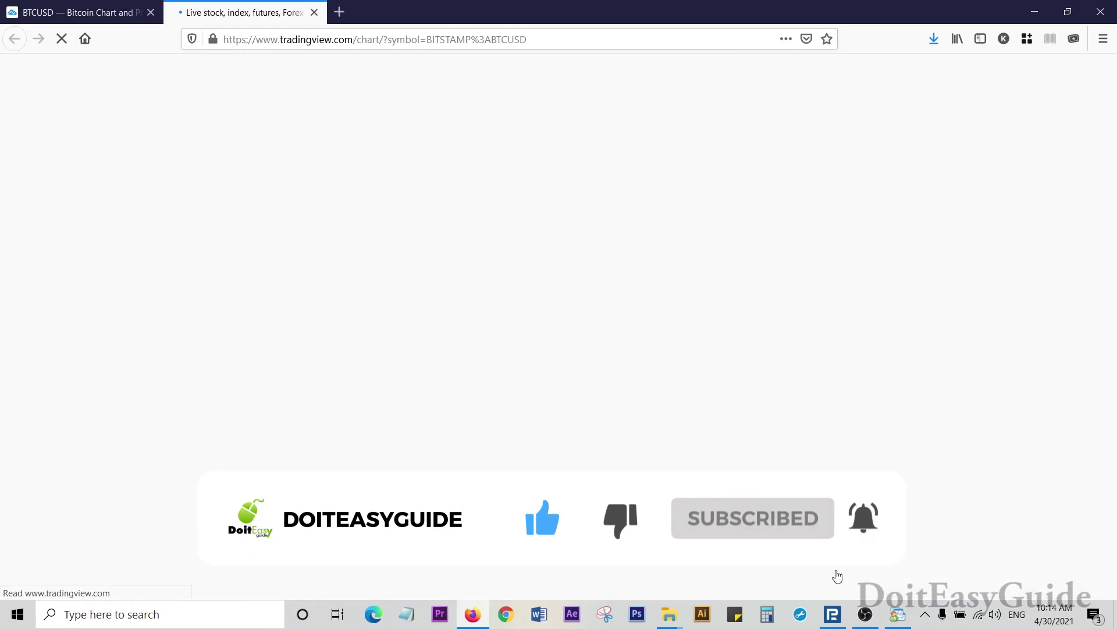
pyautogui.click(833, 614)
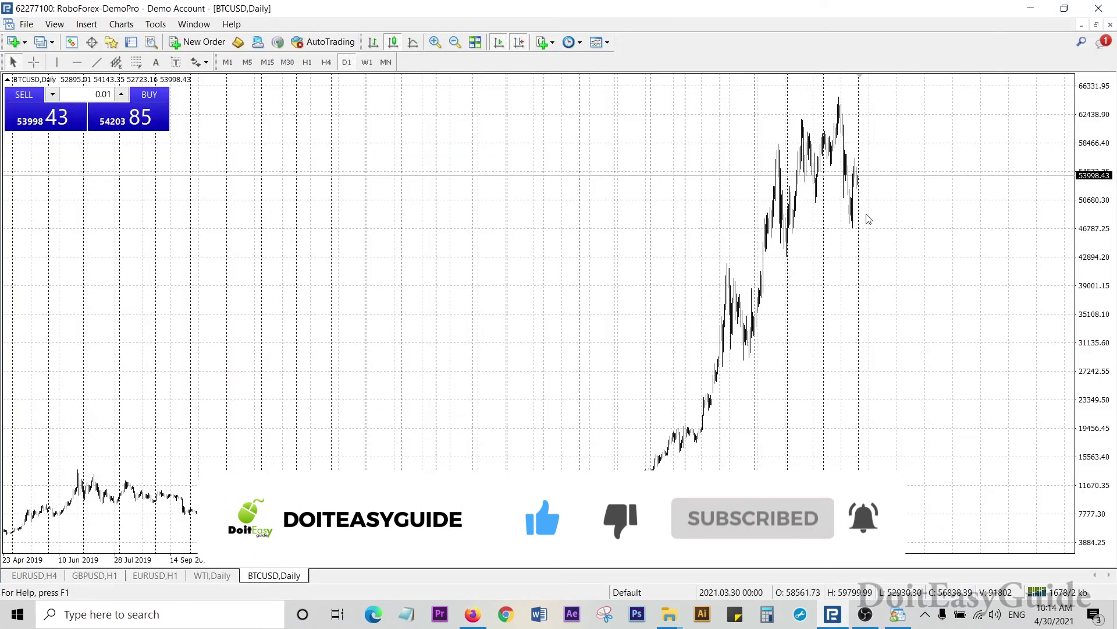
# - Zoom the MetaTrader BTCUSD daily chart in twice, then confirm TradingView's chart interval is 1 day
pyautogui.click(435, 43)
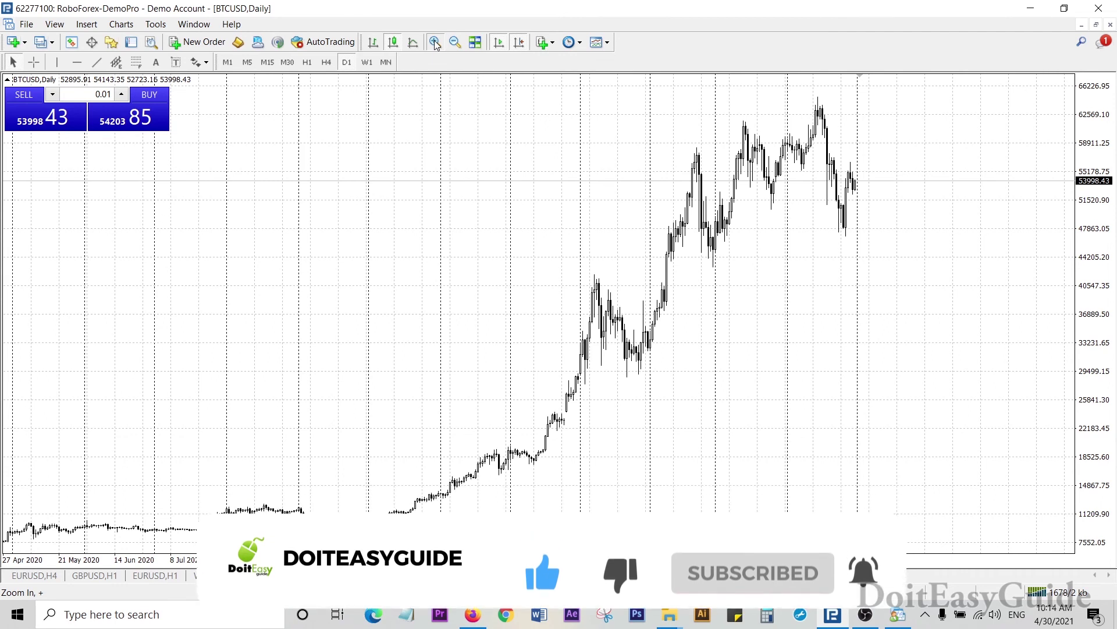
pyautogui.click(435, 43)
pyautogui.click(1039, 12)
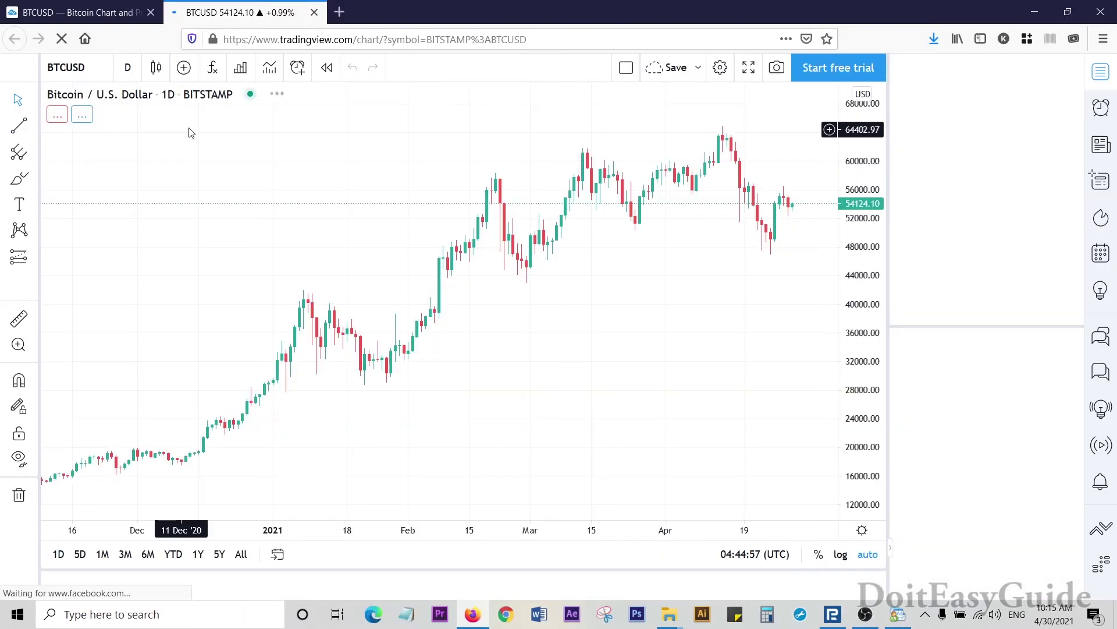
pyautogui.click(128, 69)
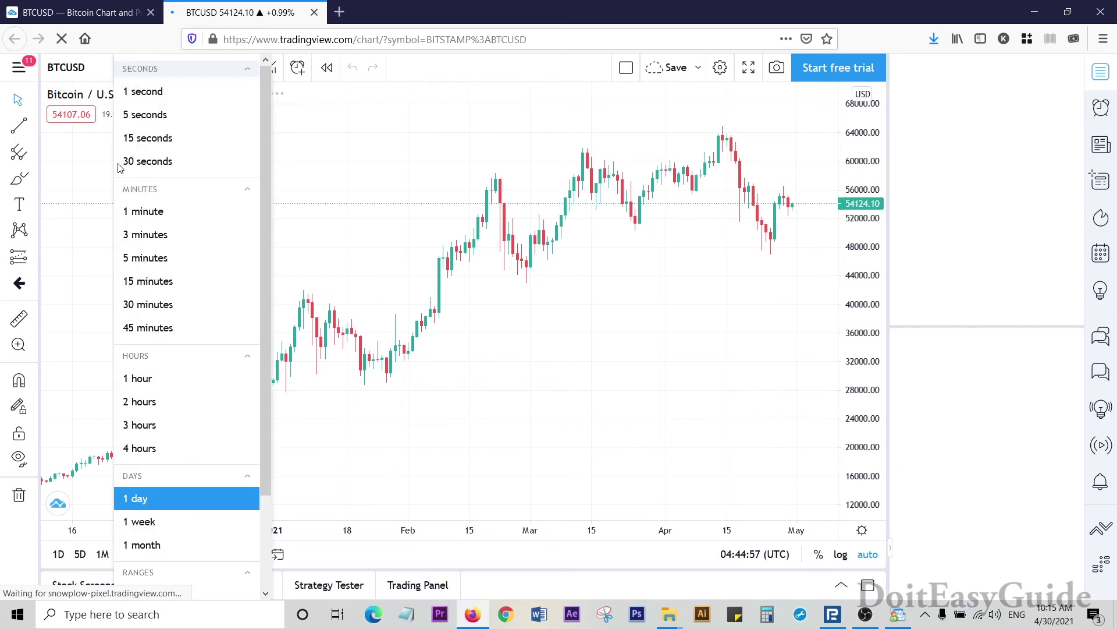
pyautogui.scroll(-2, 131, 76)
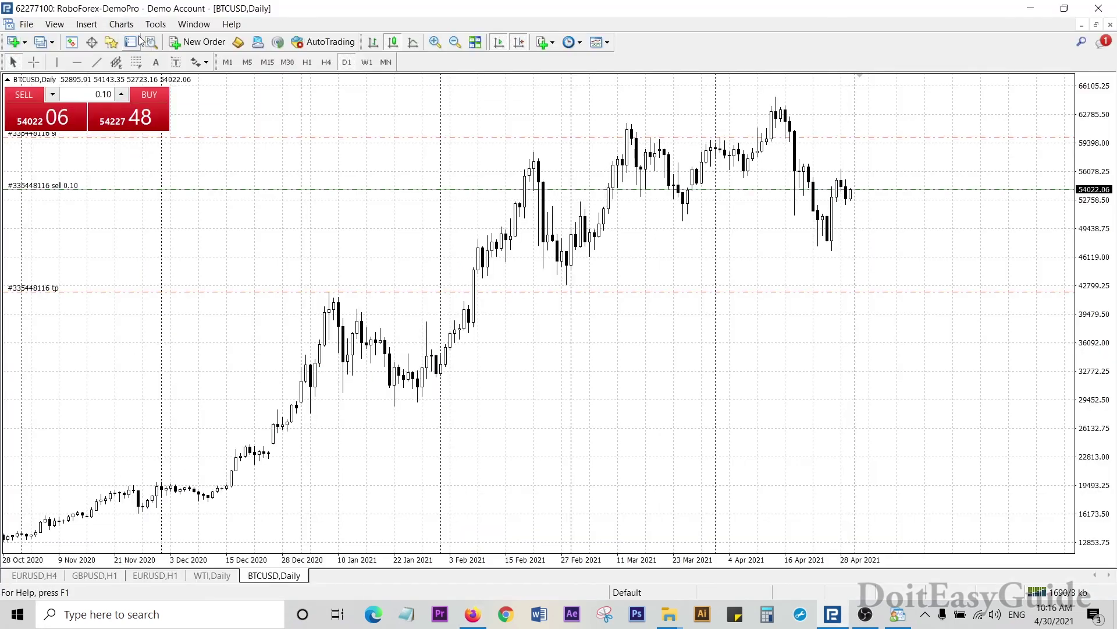